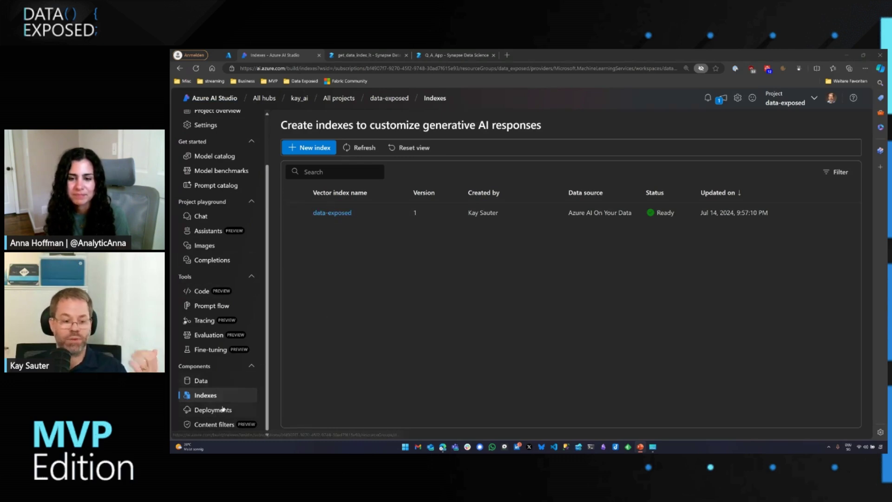
Check the project's model deployments, then go to the get_data_index_it notebook.
left_click(220, 411)
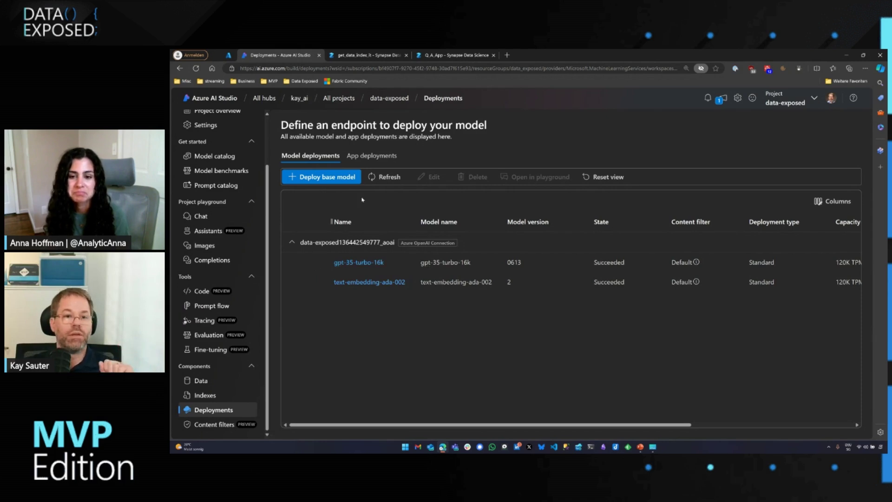
left_click(379, 59)
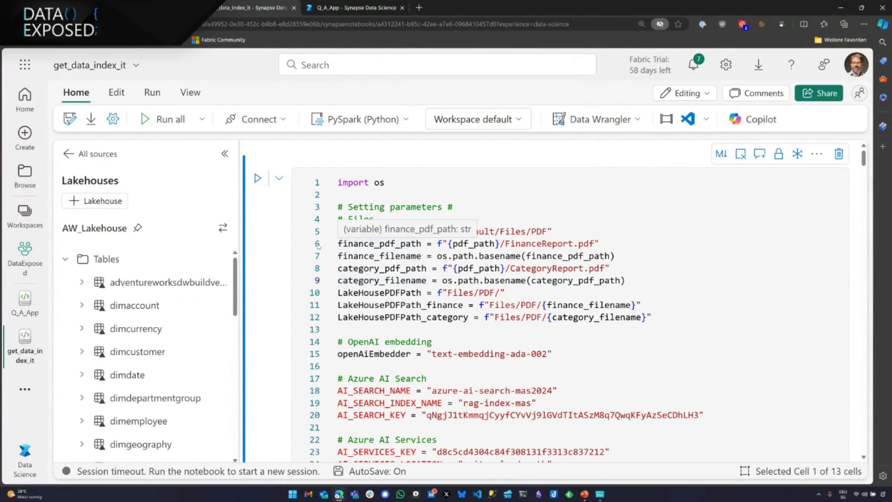
scroll(374, 243, "down", 2)
scroll(250, 274, "up", 1)
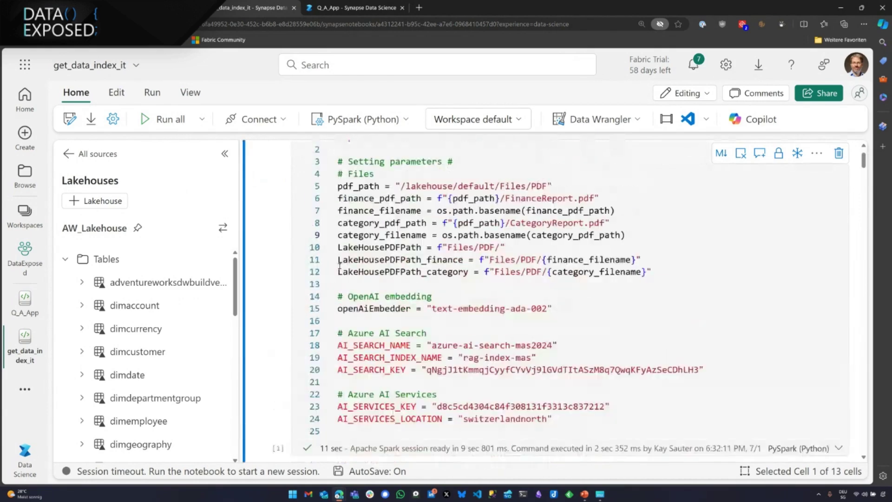
scroll(378, 282, "down", 2)
scroll(378, 282, "down", 2)
scroll(378, 283, "down", 3)
scroll(378, 286, "down", 2)
scroll(379, 293, "down", 1)
scroll(382, 299, "down", 2)
scroll(410, 282, "down", 3)
scroll(411, 286, "down", 1)
scroll(412, 291, "down", 4)
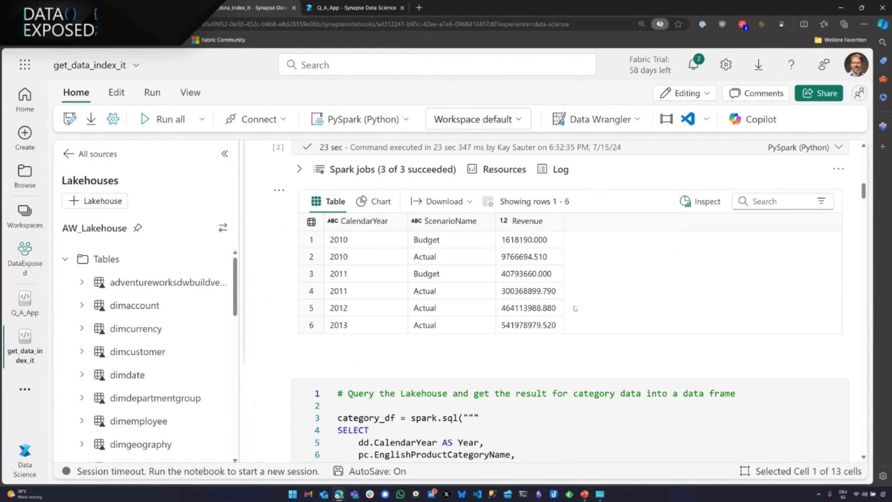
scroll(399, 251, "down", 3)
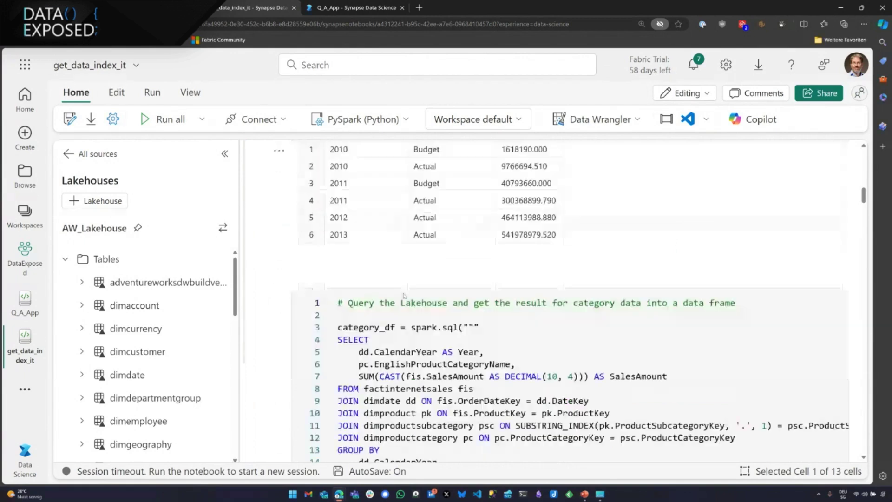
scroll(392, 285, "down", 1)
scroll(362, 300, "down", 2)
scroll(302, 319, "down", 2)
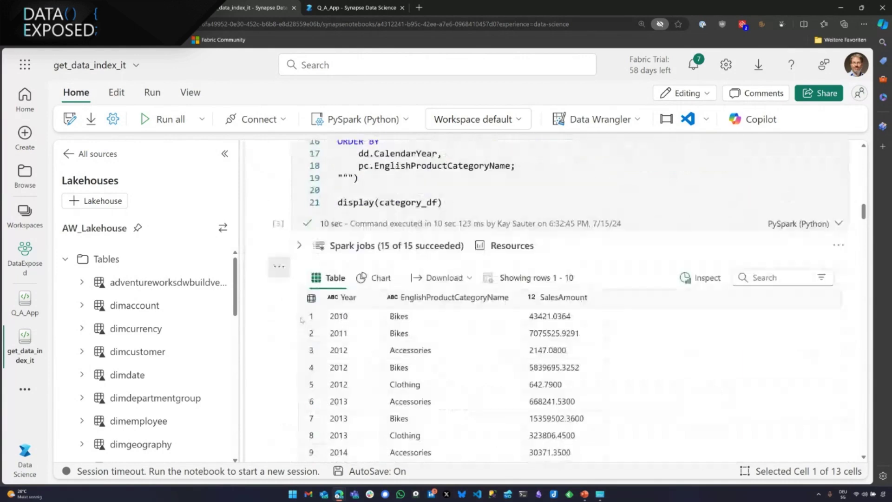
scroll(302, 319, "down", 2)
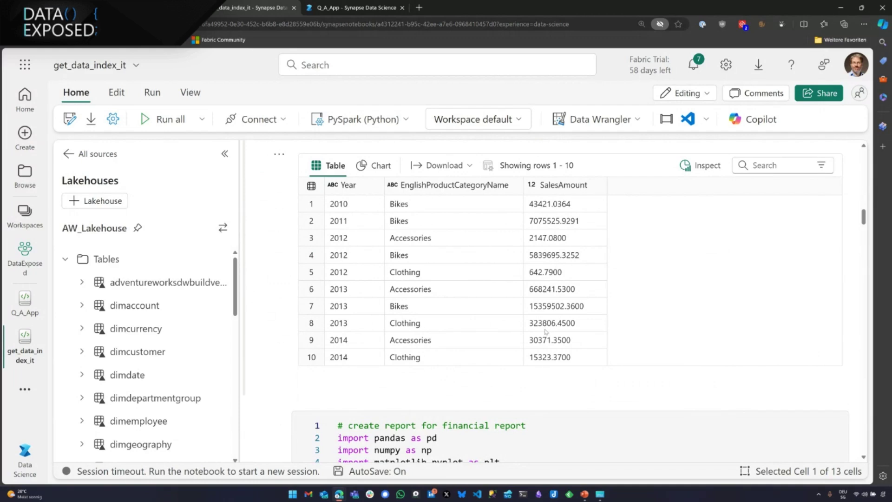
scroll(398, 329, "down", 2)
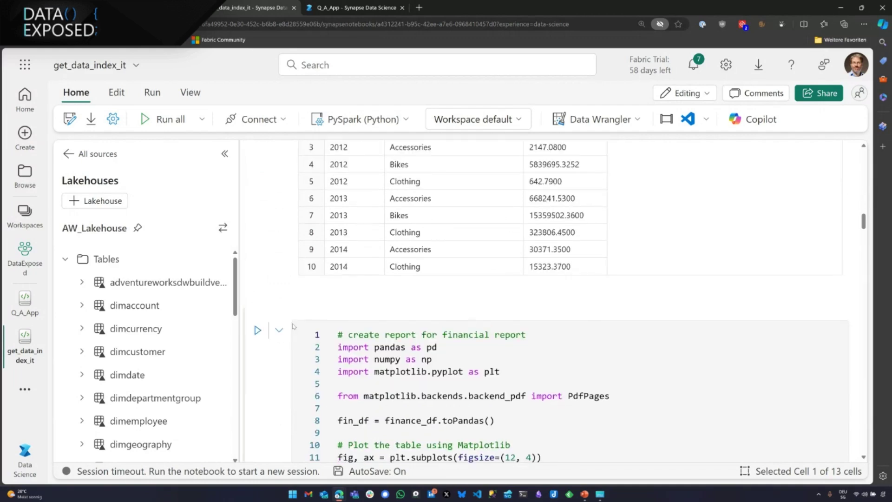
scroll(292, 326, "down", 2)
scroll(293, 325, "down", 2)
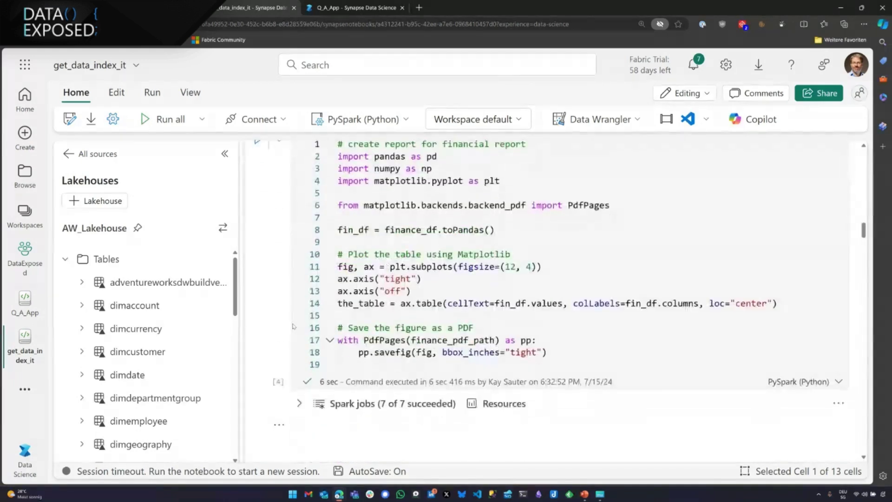
scroll(293, 325, "down", 3)
scroll(292, 325, "down", 2)
scroll(293, 325, "down", 2)
scroll(293, 325, "down", 2)
scroll(293, 325, "down", 2)
scroll(295, 322, "down", 1)
scroll(295, 323, "down", 2)
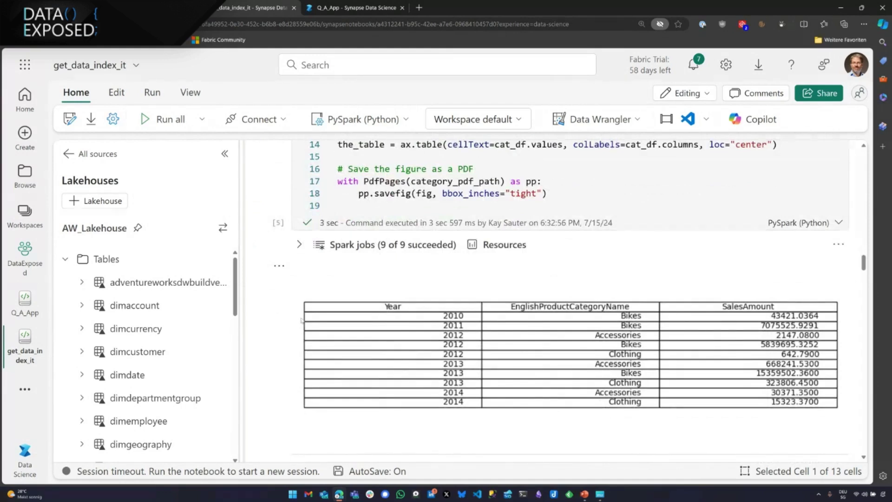
scroll(328, 317, "down", 1)
scroll(350, 317, "down", 1)
scroll(377, 313, "down", 1)
scroll(377, 313, "up", 1)
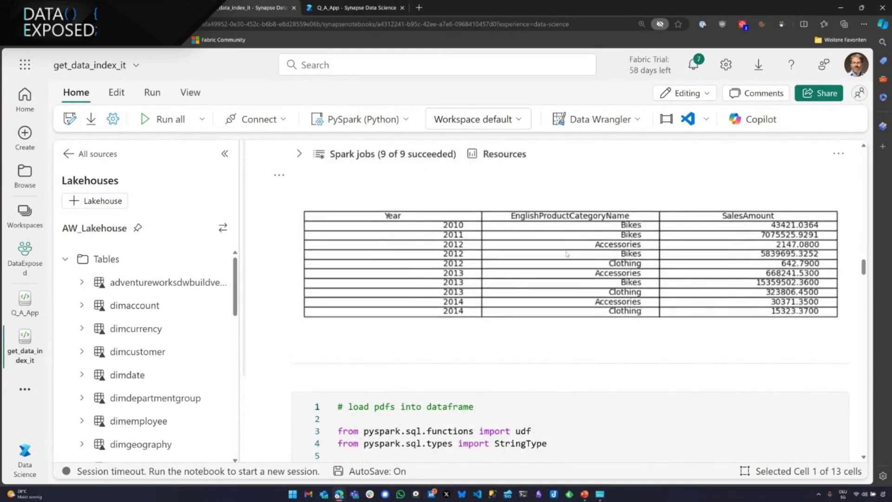
scroll(178, 298, "down", 2)
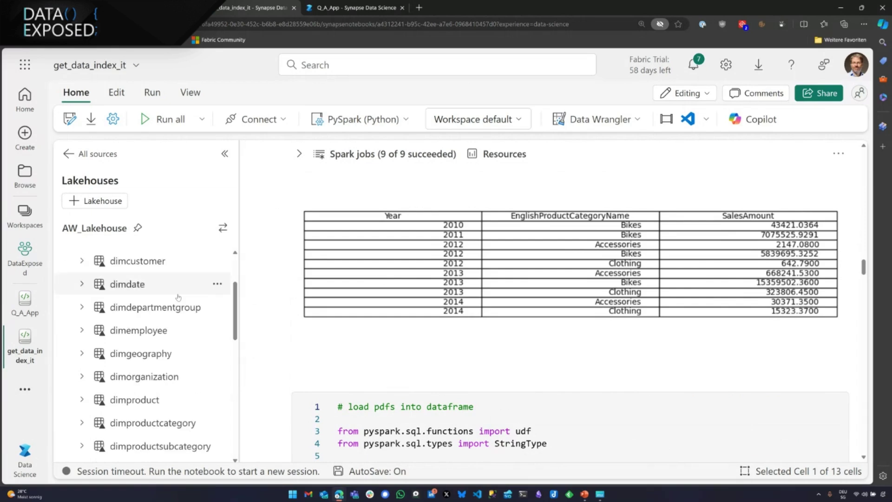
scroll(178, 297, "up", 2)
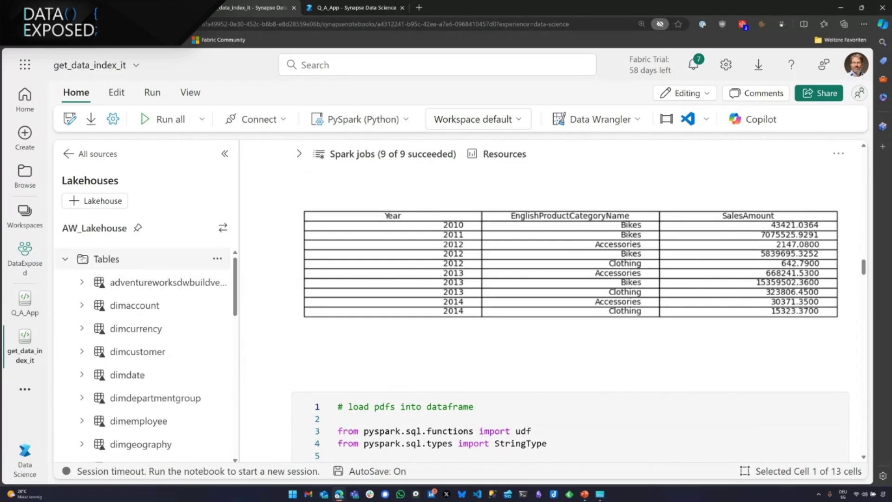
Collapse the lakehouse Tables to reveal the PDF files, then switch to the Q_A_App notebook.
left_click(65, 259)
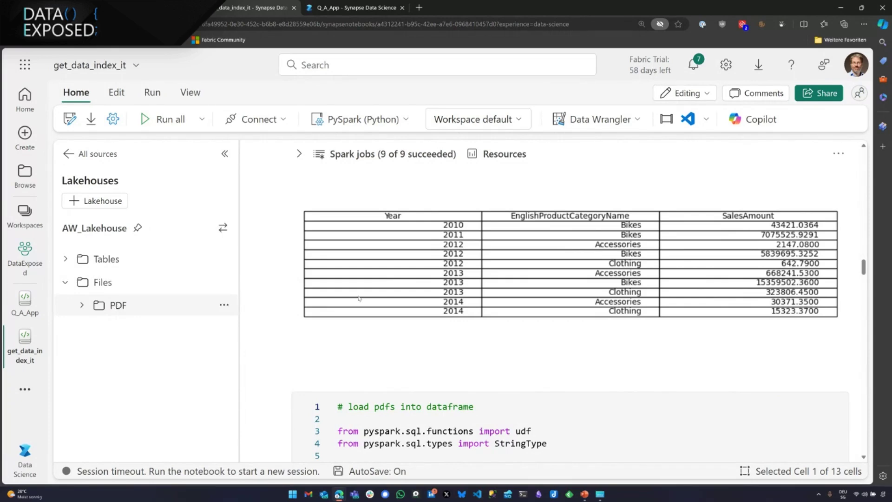
scroll(358, 299, "down", 1)
scroll(335, 303, "down", 1)
scroll(307, 308, "down", 2)
scroll(276, 314, "down", 1)
scroll(275, 314, "down", 2)
scroll(275, 312, "down", 2)
scroll(274, 312, "down", 1)
scroll(275, 311, "down", 1)
scroll(275, 311, "down", 2)
scroll(275, 311, "down", 1)
scroll(275, 311, "down", 1)
scroll(276, 309, "down", 1)
scroll(276, 309, "down", 1)
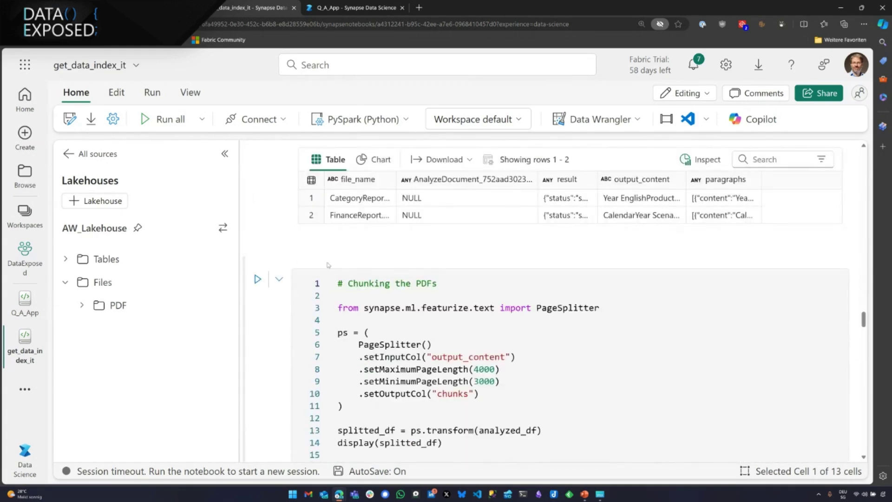
scroll(408, 294, "down", 1)
scroll(414, 290, "down", 2)
scroll(415, 291, "down", 2)
scroll(413, 292, "down", 2)
scroll(411, 295, "down", 2)
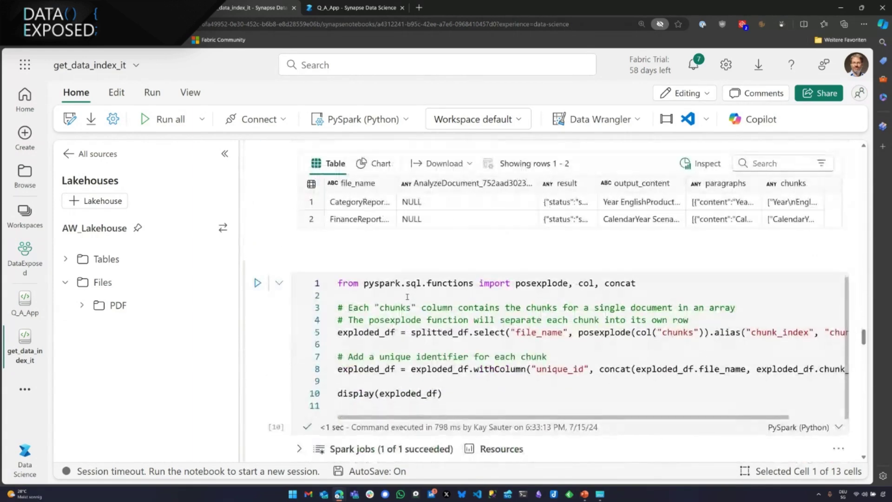
scroll(417, 287, "down", 2)
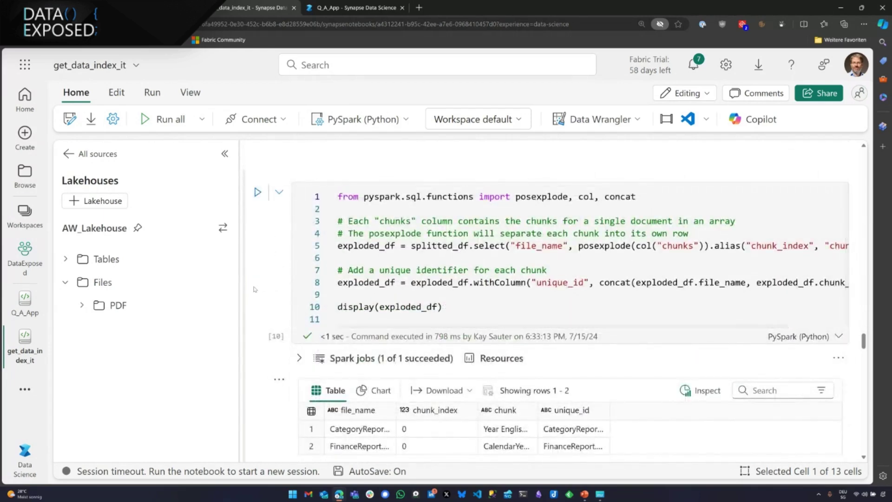
scroll(448, 289, "down", 2)
scroll(449, 288, "down", 1)
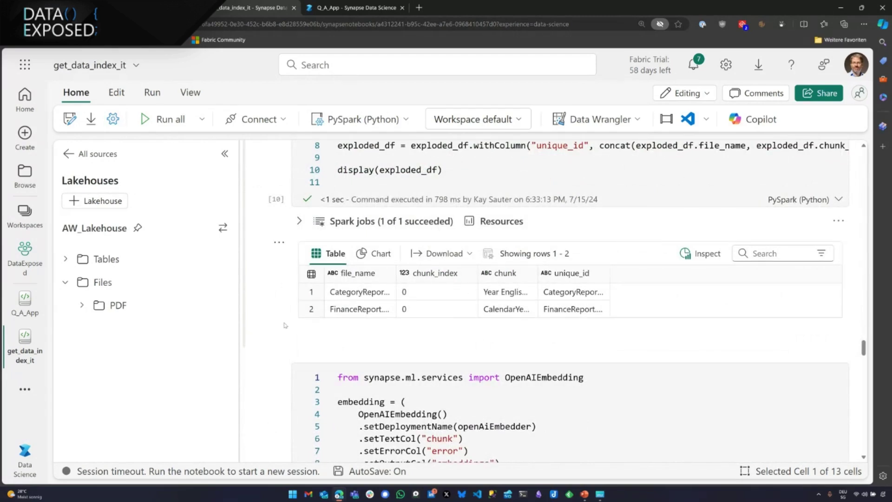
scroll(286, 323, "down", 4)
scroll(285, 326, "down", 2)
scroll(285, 326, "down", 3)
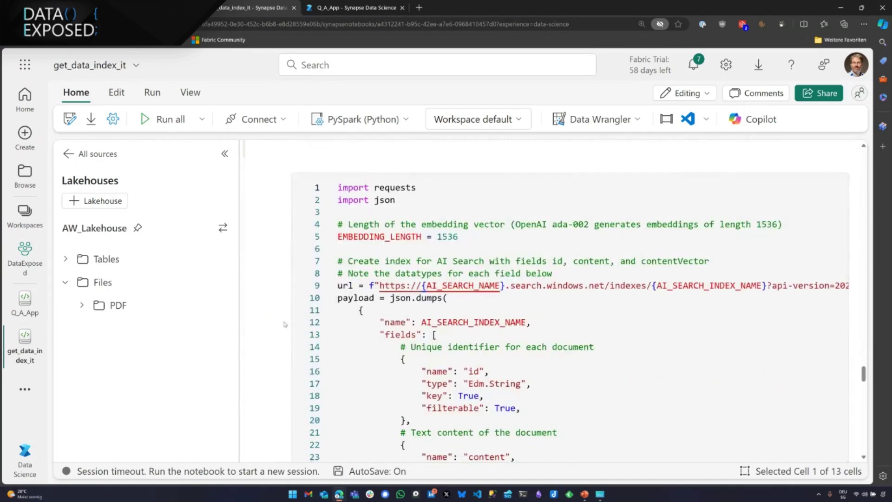
scroll(283, 326, "down", 1)
scroll(282, 326, "down", 4)
scroll(282, 325, "down", 5)
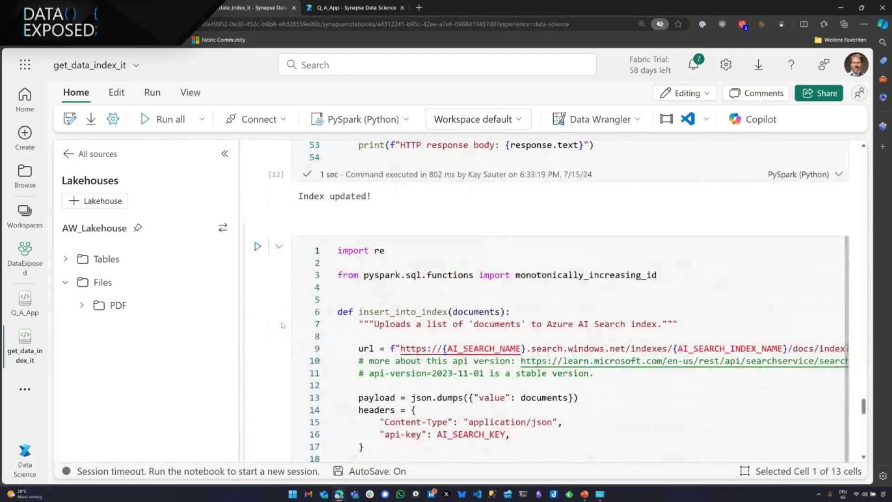
scroll(283, 325, "down", 3)
scroll(282, 324, "down", 3)
scroll(283, 324, "down", 3)
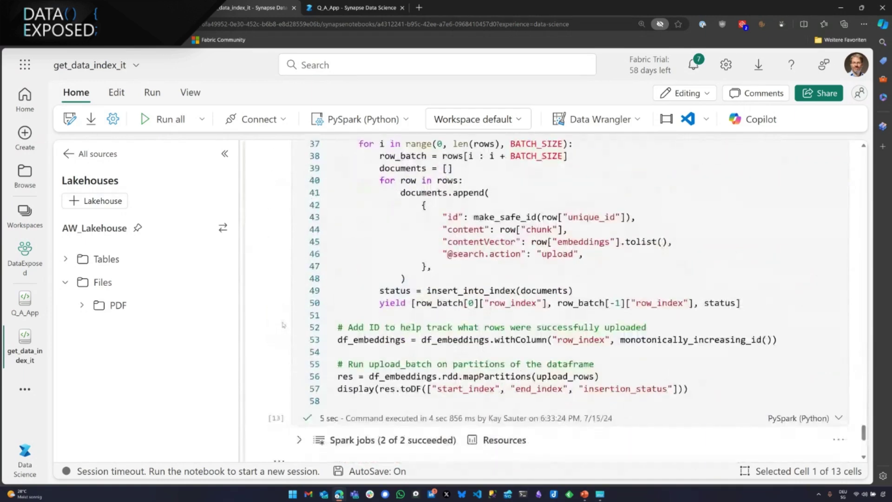
scroll(283, 324, "down", 4)
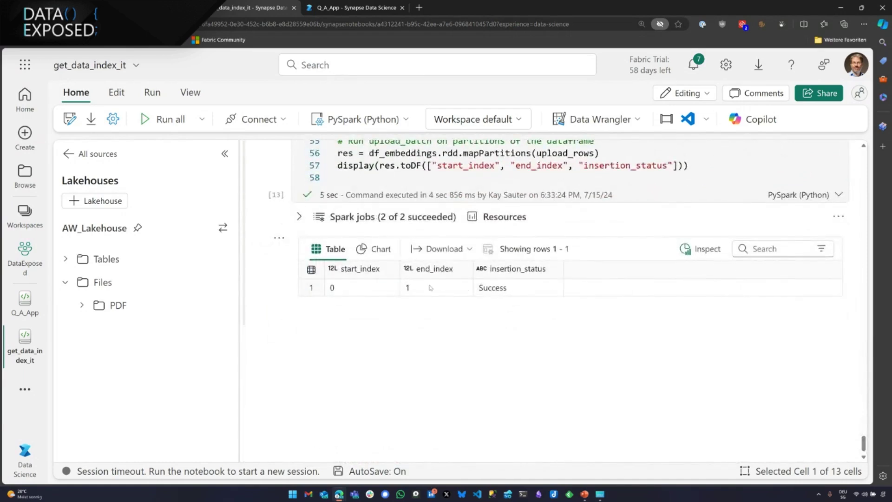
left_click(364, 9)
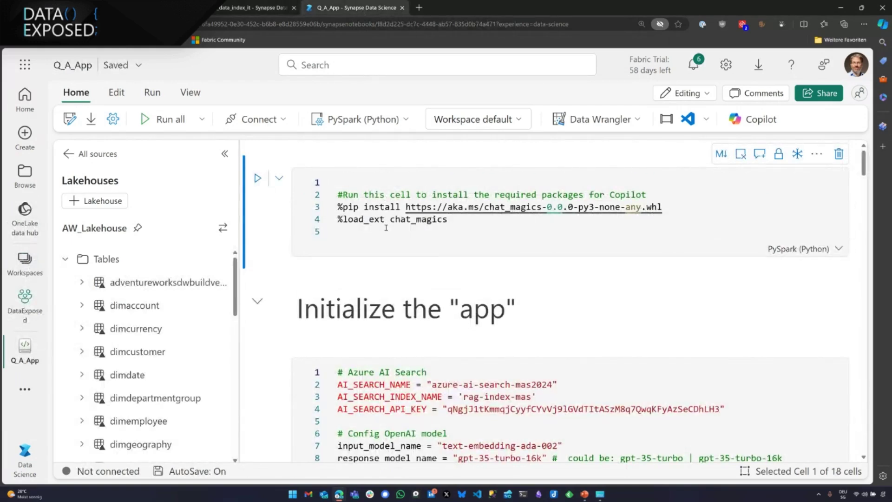
scroll(384, 226, "down", 2)
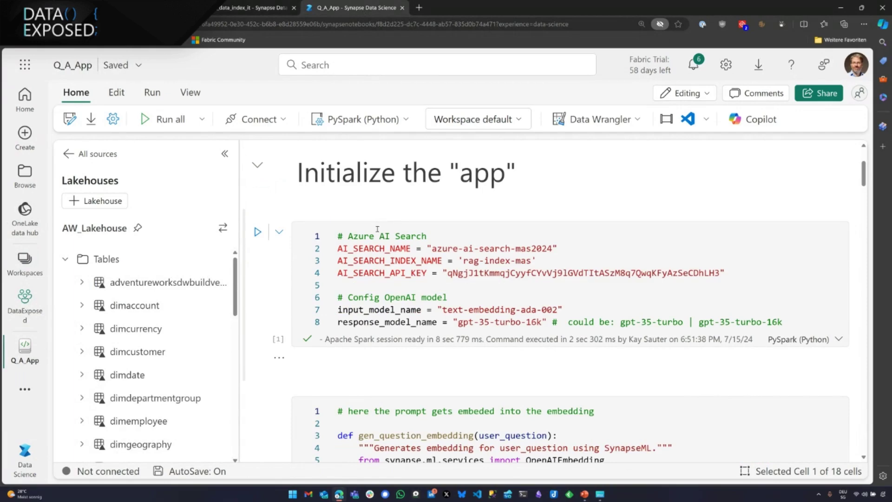
scroll(281, 302, "down", 2)
scroll(281, 303, "down", 1)
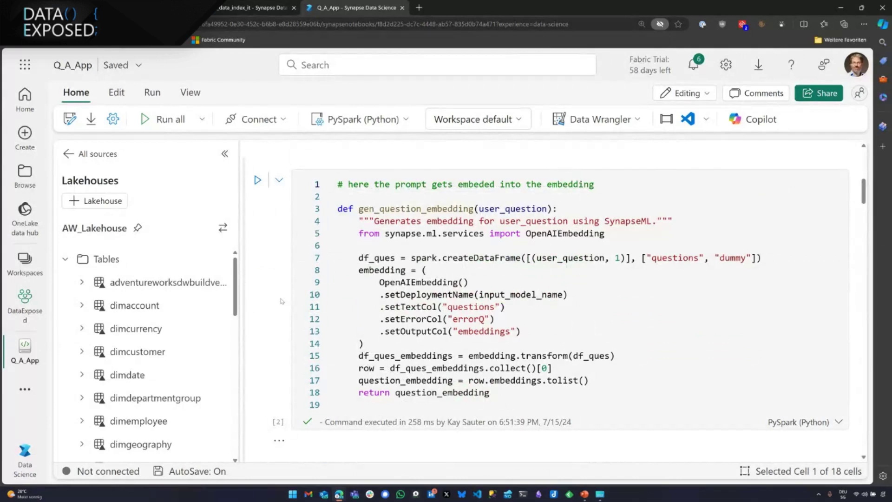
scroll(282, 298, "down", 3)
scroll(282, 299, "down", 1)
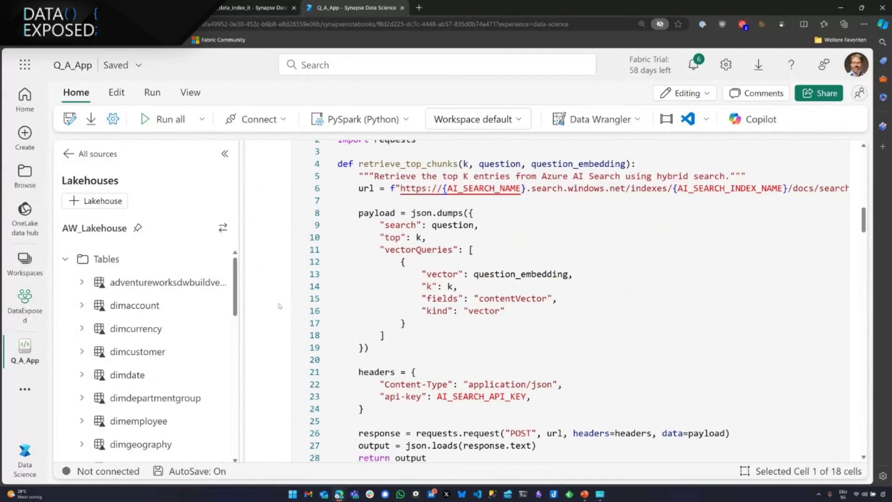
scroll(278, 305, "down", 2)
scroll(278, 308, "down", 1)
scroll(278, 306, "down", 1)
scroll(279, 307, "down", 1)
scroll(279, 305, "down", 3)
scroll(279, 305, "down", 2)
scroll(279, 306, "down", 1)
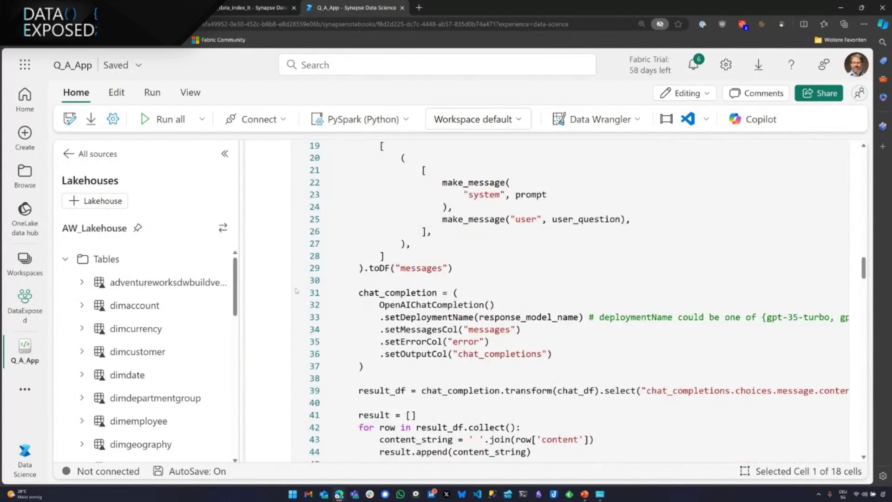
scroll(382, 270, "down", 1)
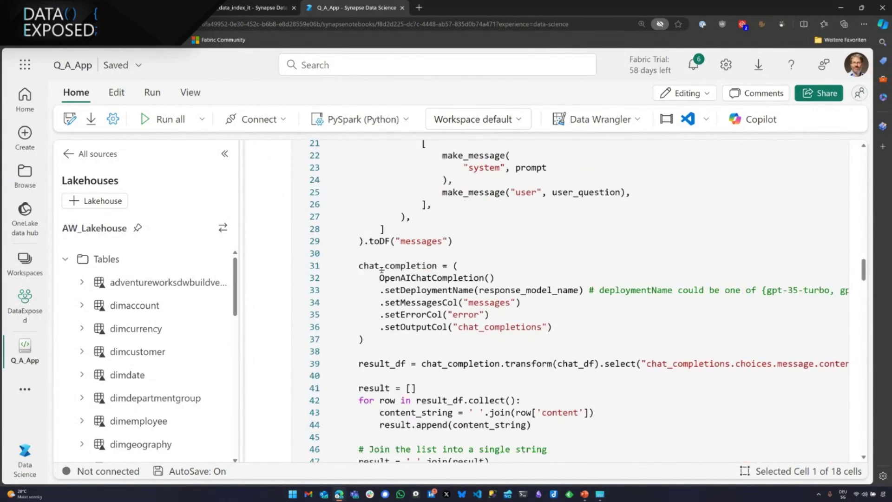
scroll(382, 269, "down", 1)
scroll(281, 281, "down", 3)
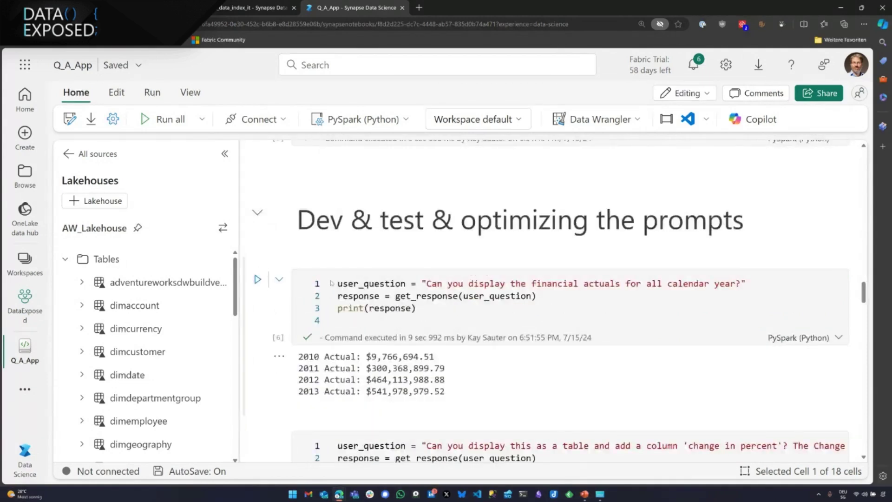
scroll(385, 276, "down", 1)
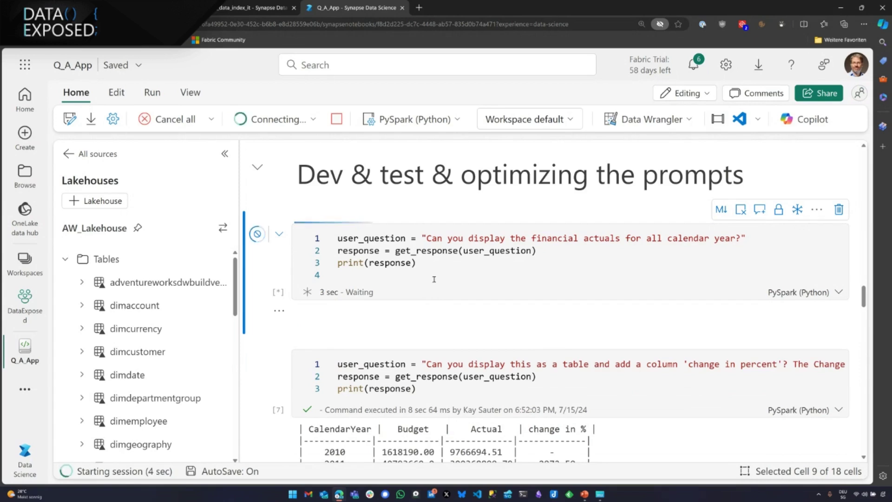
scroll(463, 309, "down", 2)
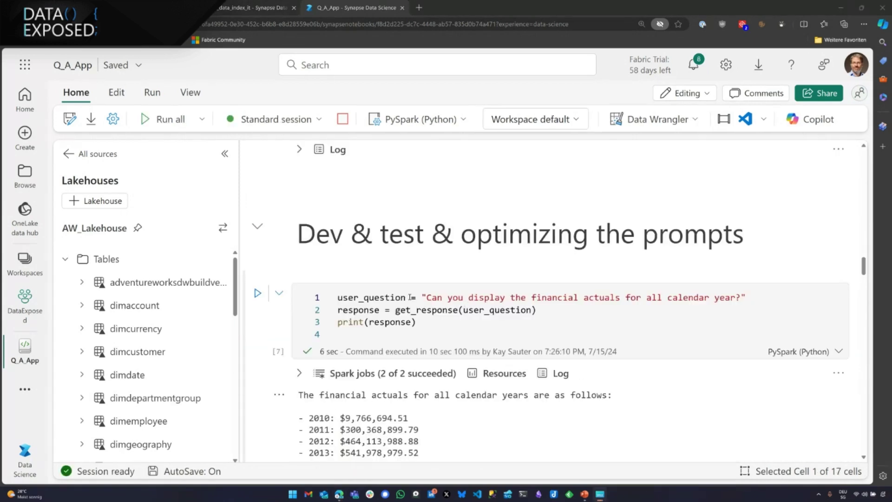
scroll(411, 286, "down", 1)
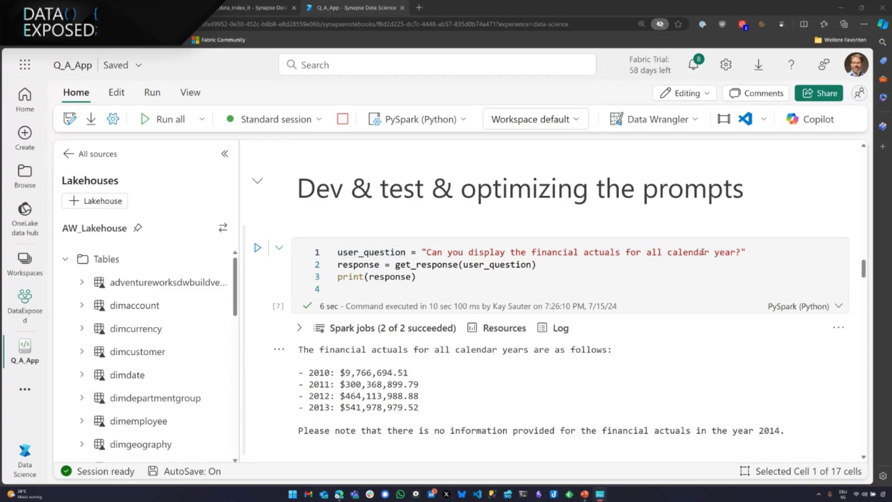
scroll(490, 368, "down", 1)
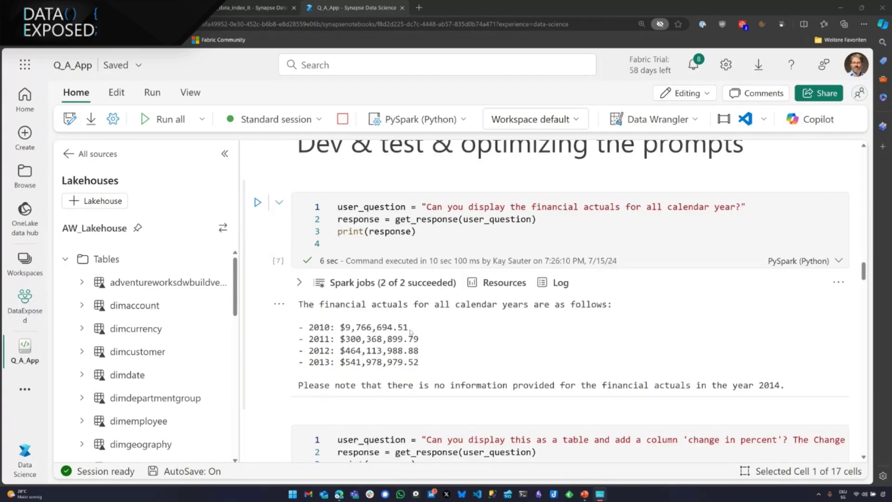
scroll(349, 327, "down", 2)
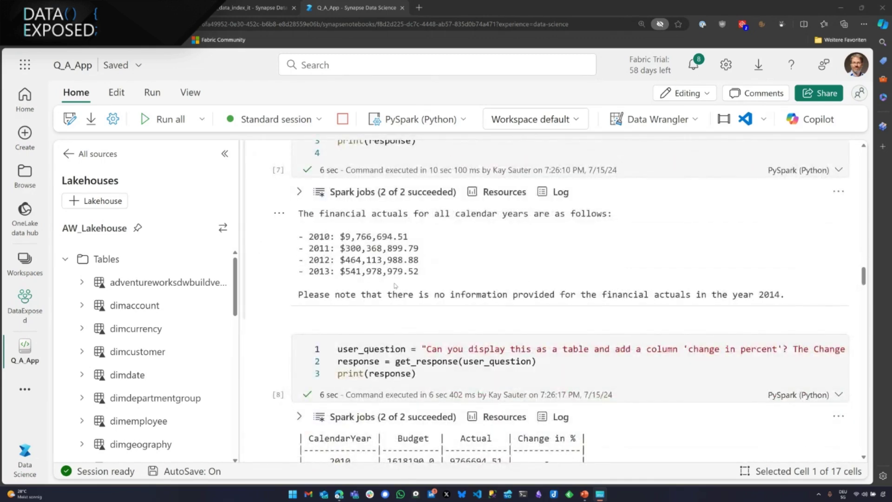
scroll(383, 285, "up", 2)
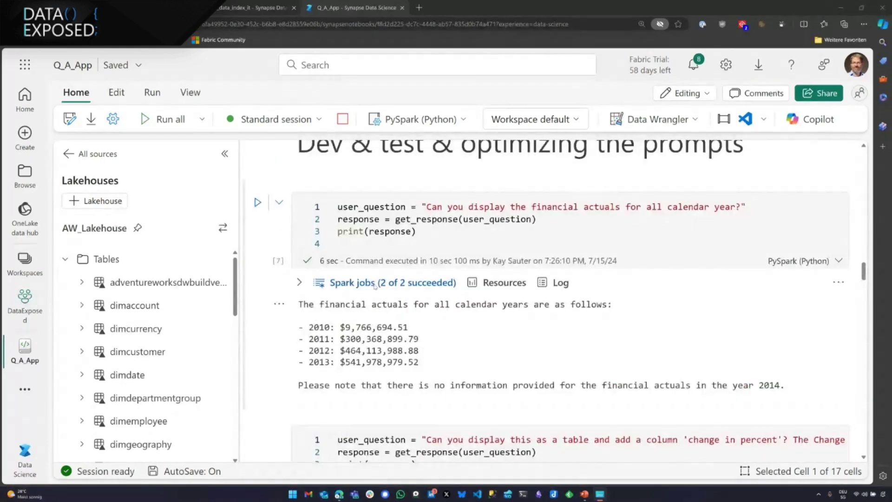
scroll(375, 285, "down", 1)
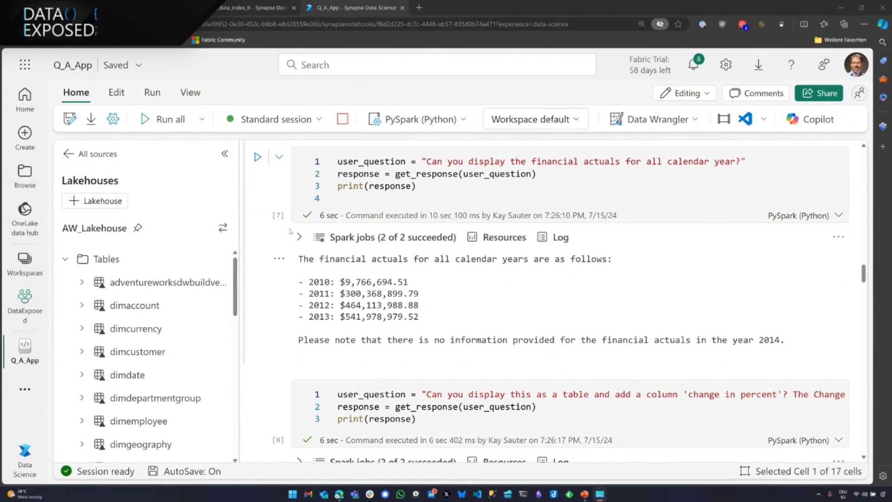
scroll(286, 279, "down", 2)
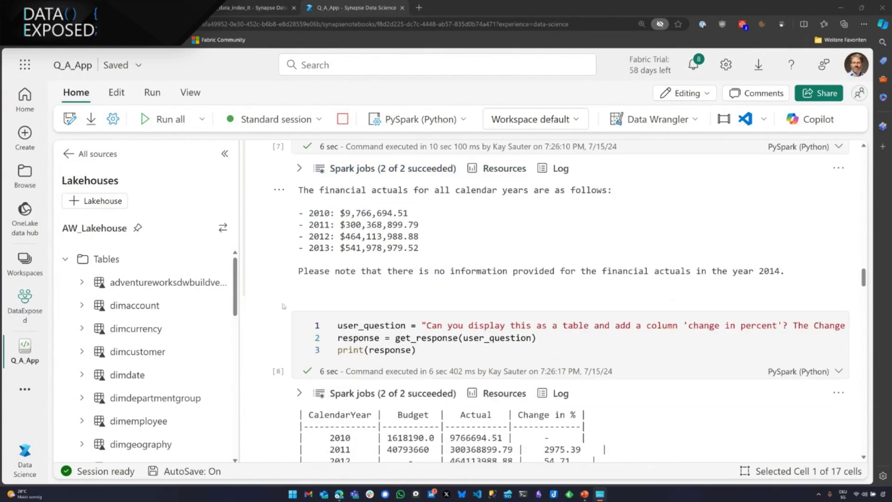
scroll(283, 306, "down", 2)
scroll(280, 302, "down", 1)
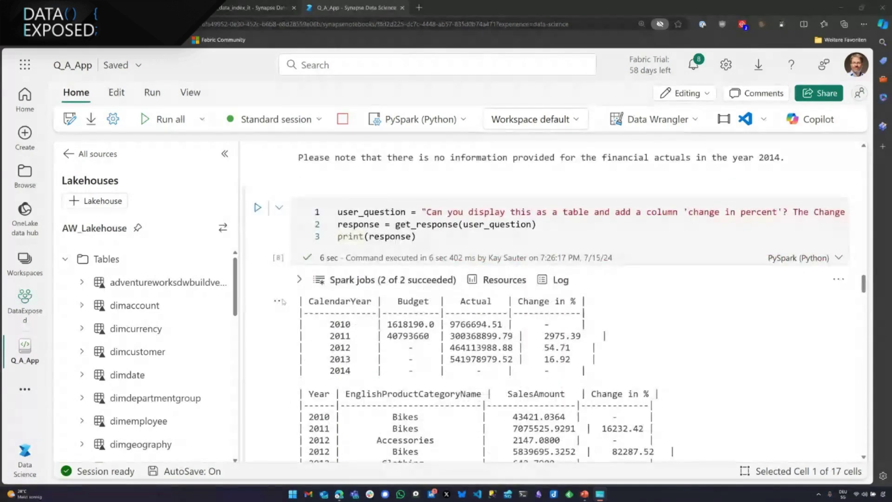
scroll(282, 301, "down", 1)
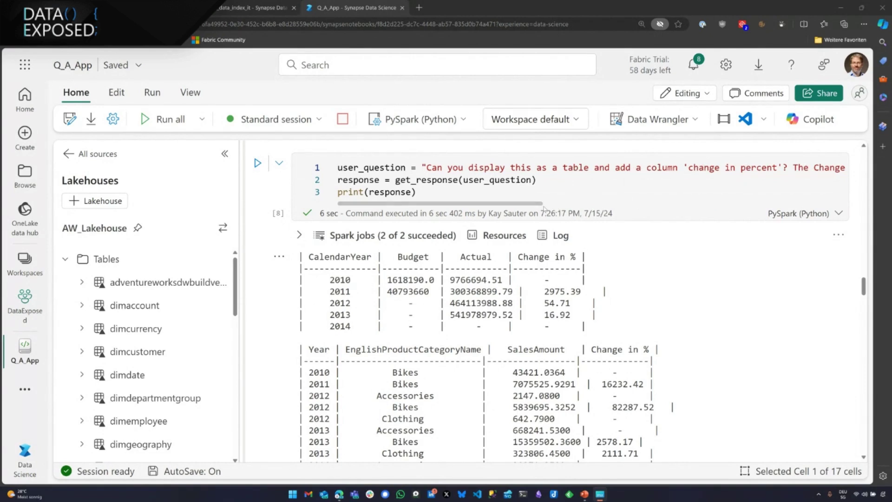
left_click_drag(544, 204, 839, 203)
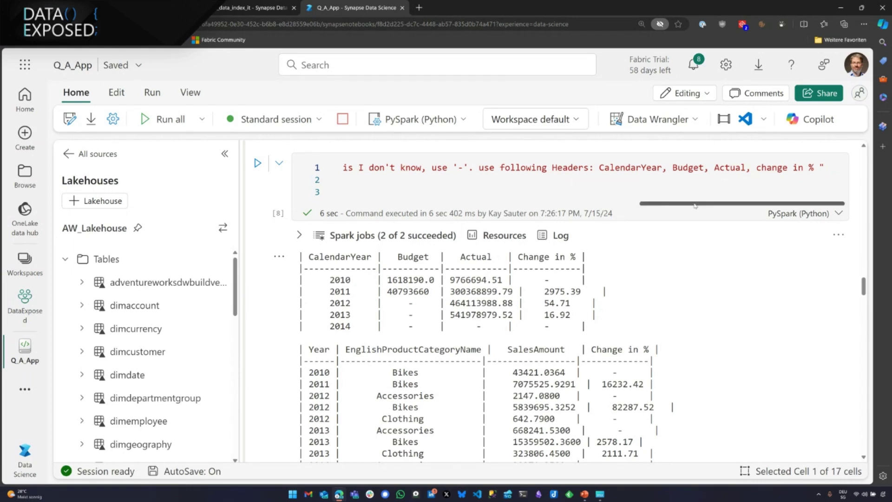
left_click_drag(672, 203, 390, 204)
scroll(598, 303, "down", 1)
scroll(599, 304, "down", 1)
scroll(362, 240, "up", 1)
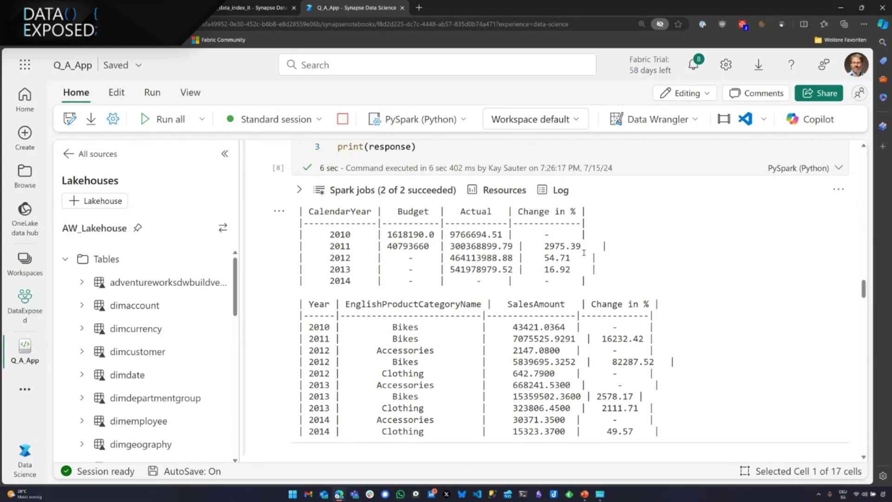
Highlight the decimals of the 2975.39 change value in the results table.
left_click_drag(571, 245, 580, 246)
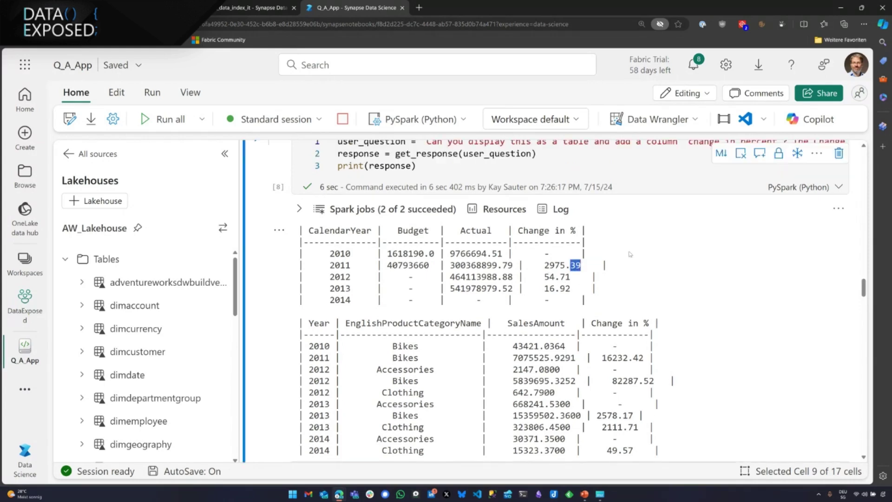
left_click(568, 265)
left_click_drag(568, 265, 580, 265)
left_click(572, 264)
scroll(644, 273, "down", 1)
scroll(640, 279, "down", 1)
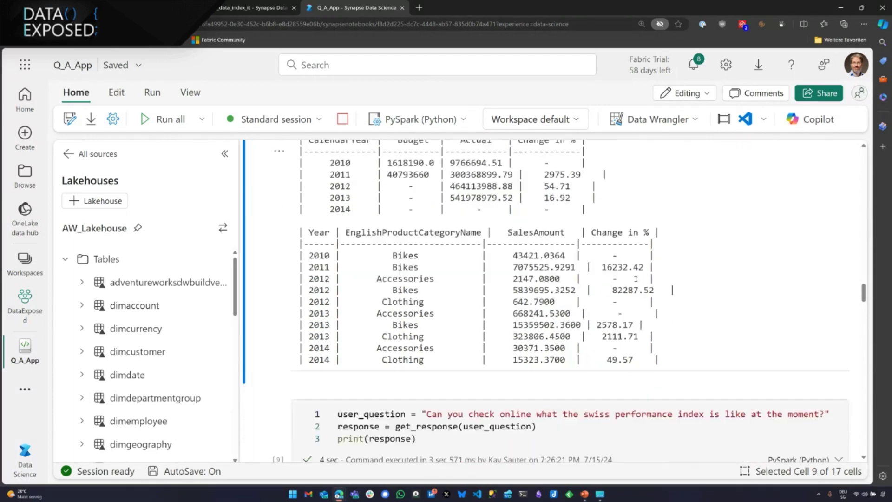
scroll(635, 278, "down", 1)
scroll(599, 262, "up", 1)
scroll(597, 265, "up", 1)
scroll(598, 264, "up", 1)
scroll(598, 265, "up", 1)
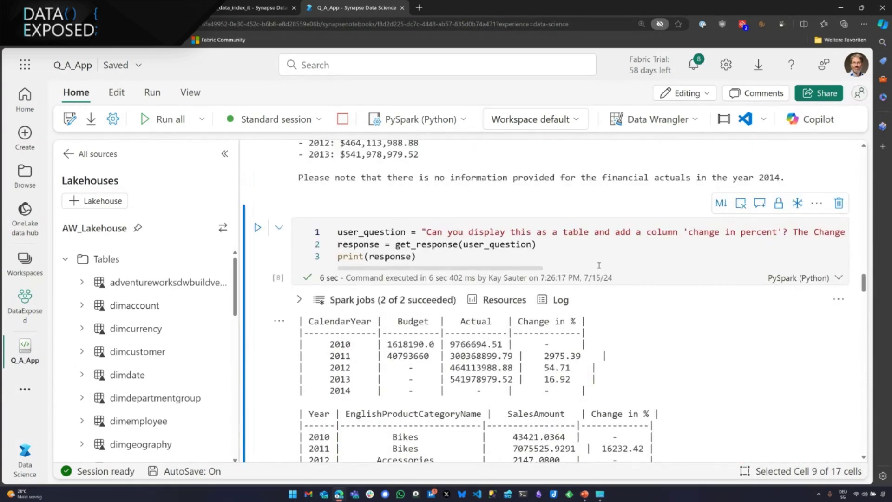
scroll(599, 264, "down", 4)
scroll(551, 292, "down", 3)
scroll(500, 323, "down", 1)
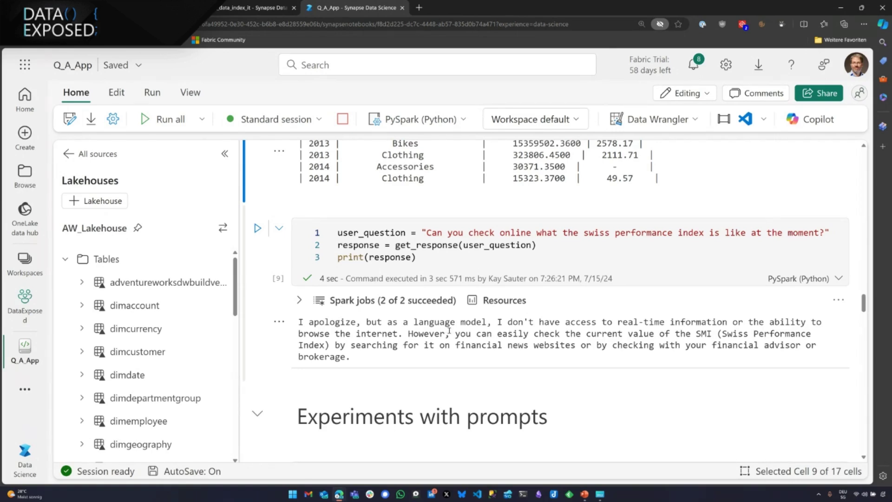
scroll(450, 328, "down", 1)
scroll(450, 328, "up", 1)
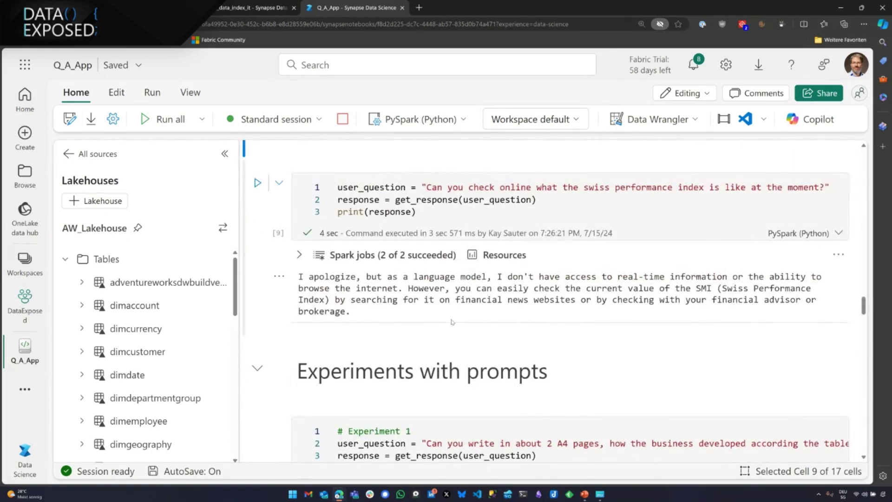
scroll(452, 322, "down", 2)
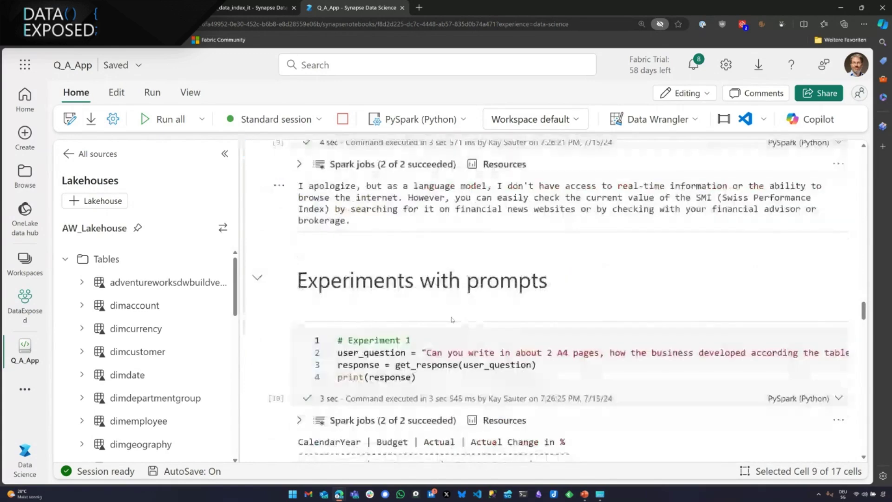
scroll(452, 322, "down", 1)
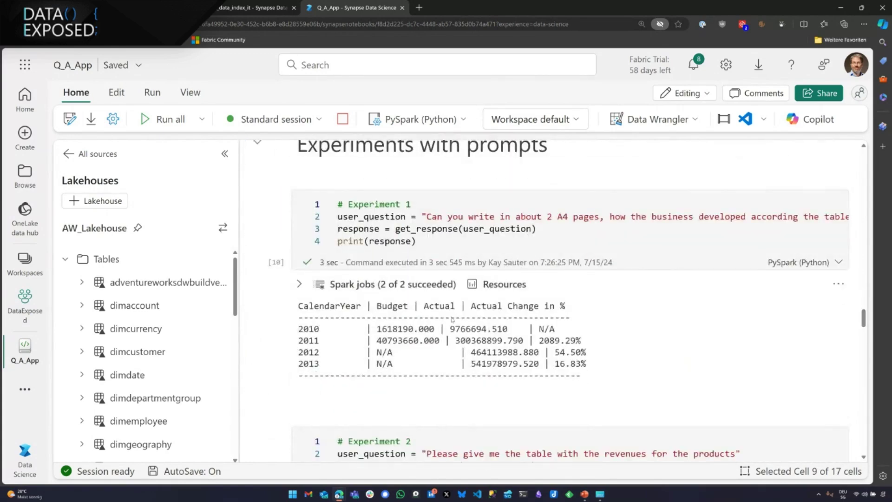
mouse_move(572, 358)
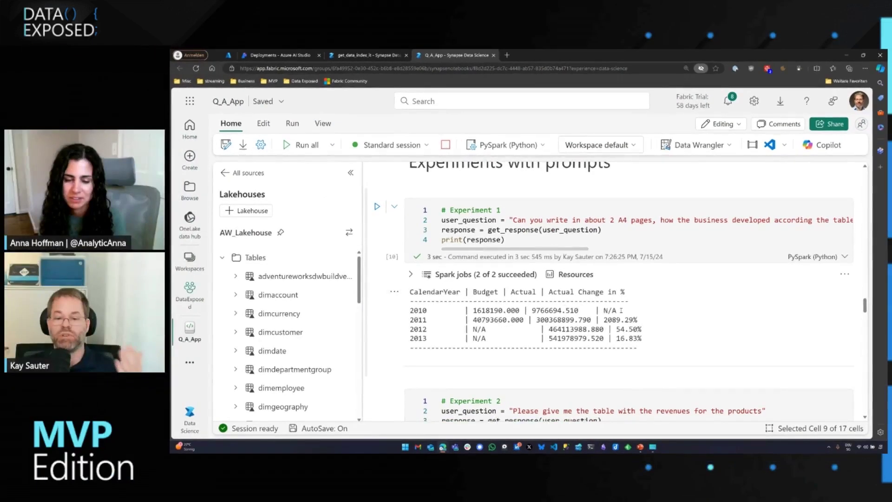
scroll(562, 307, "down", 2)
scroll(635, 304, "down", 4)
scroll(558, 279, "down", 1)
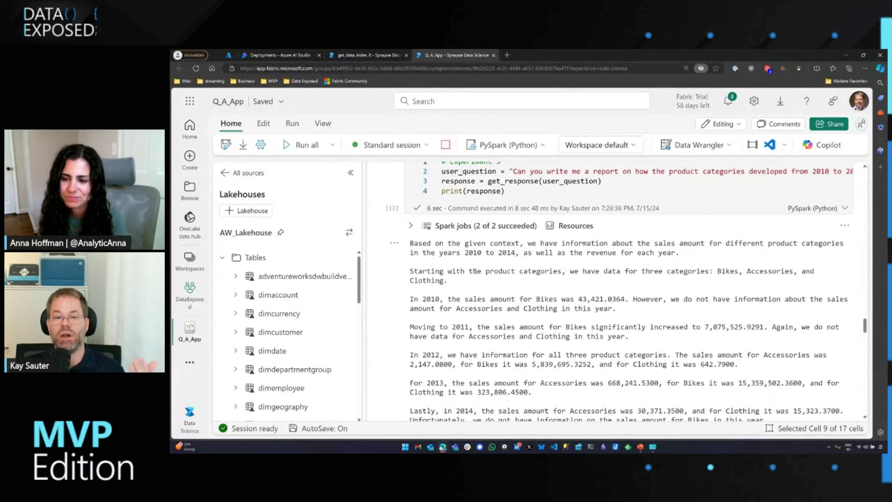
scroll(543, 293, "up", 1)
scroll(604, 313, "down", 1)
scroll(614, 321, "down", 1)
scroll(627, 331, "down", 1)
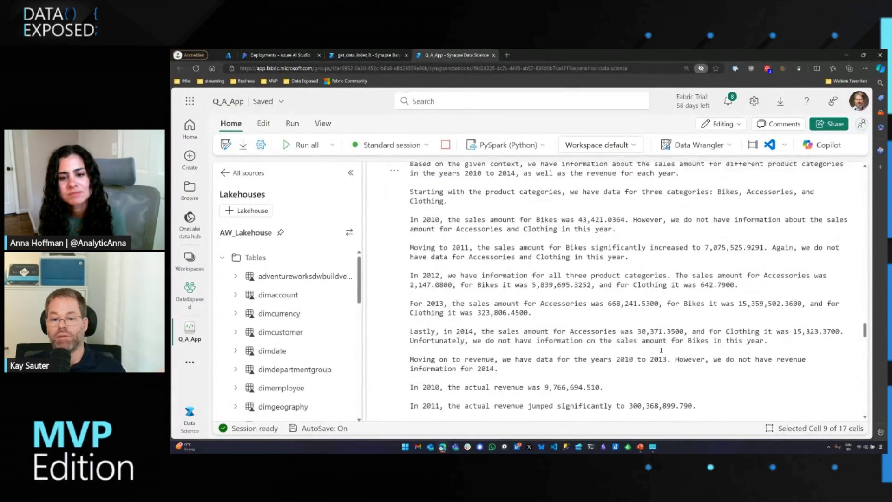
scroll(648, 346, "down", 1)
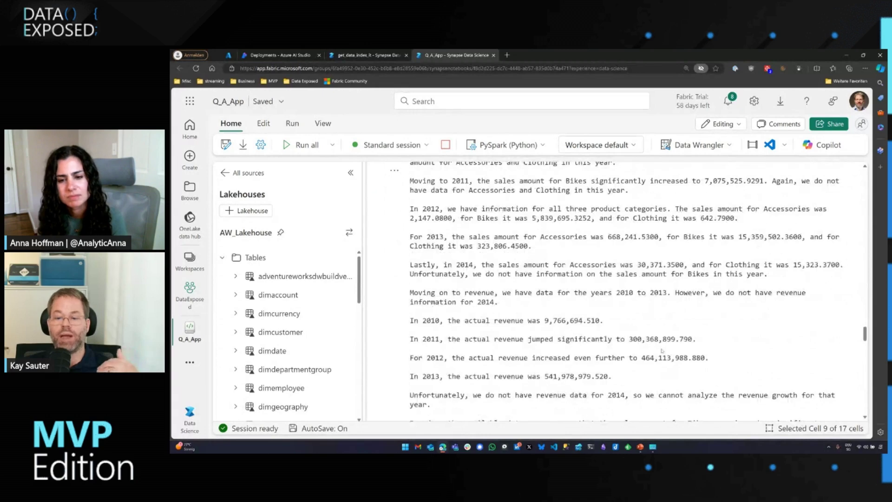
scroll(661, 350, "down", 1)
scroll(661, 350, "down", 1)
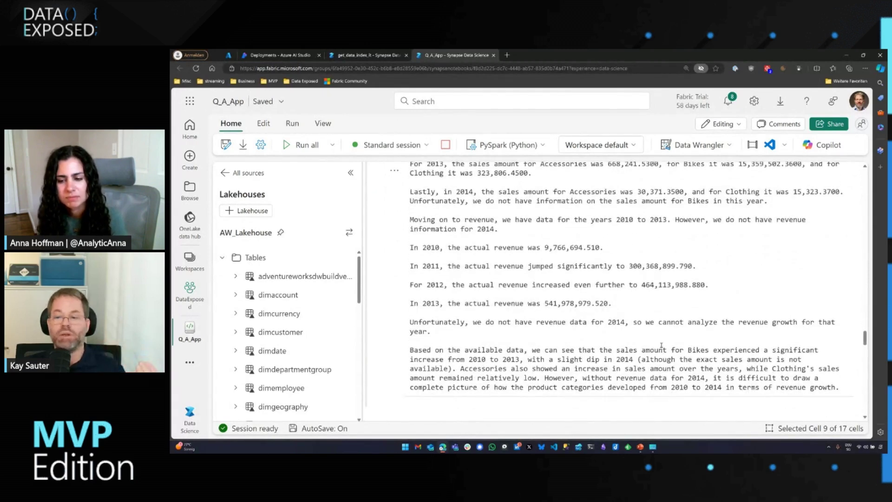
scroll(661, 346, "up", 1)
scroll(661, 342, "up", 1)
scroll(661, 341, "up", 1)
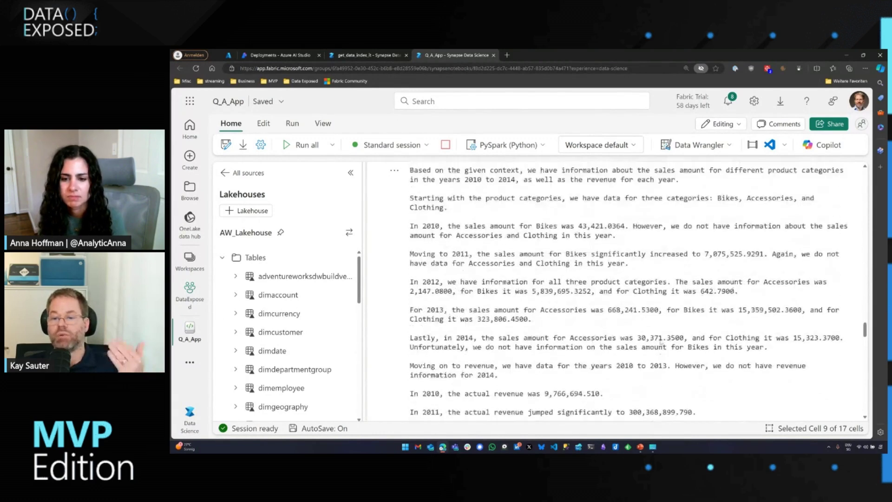
scroll(661, 341, "up", 1)
scroll(661, 342, "up", 1)
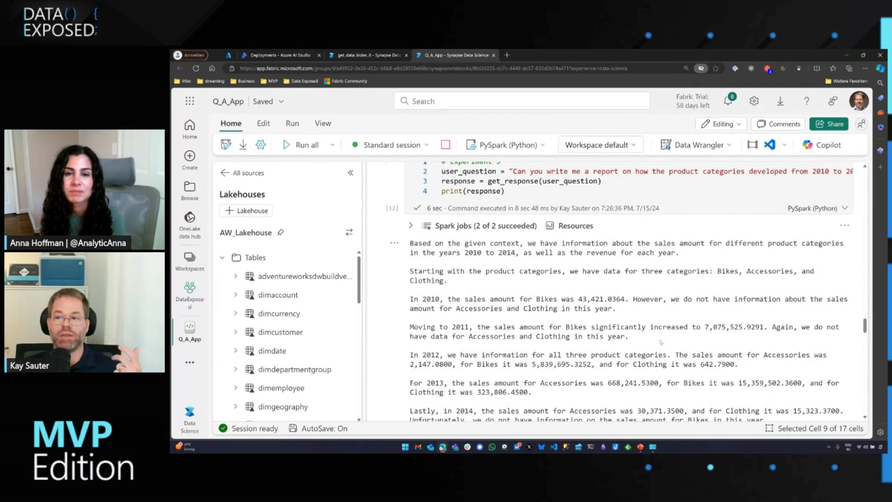
scroll(627, 340, "up", 5)
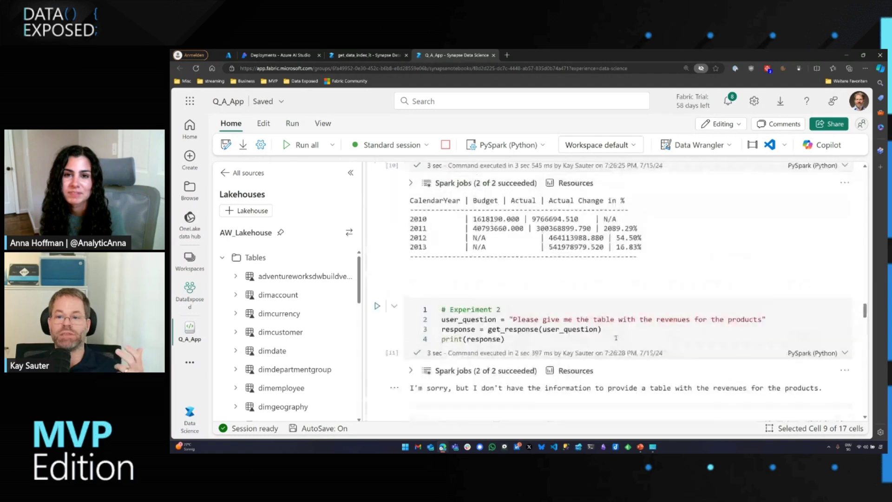
scroll(621, 339, "up", 3)
scroll(617, 338, "up", 2)
scroll(617, 338, "up", 2)
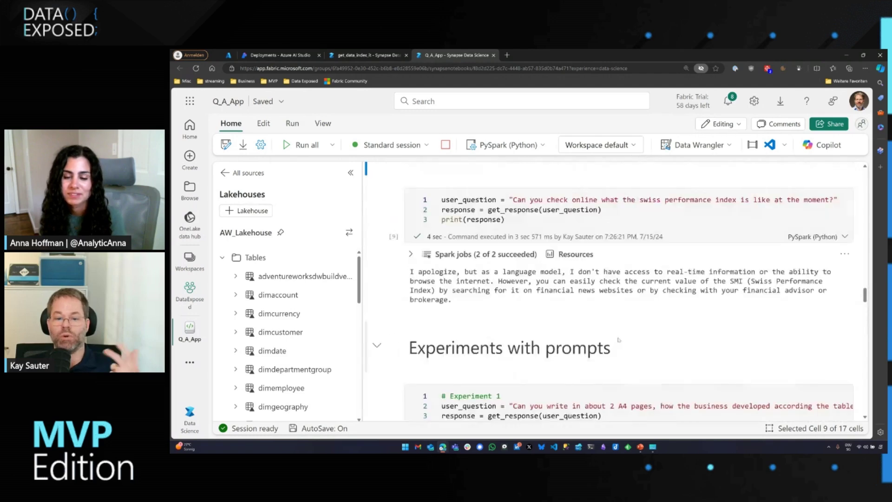
mouse_move(620, 327)
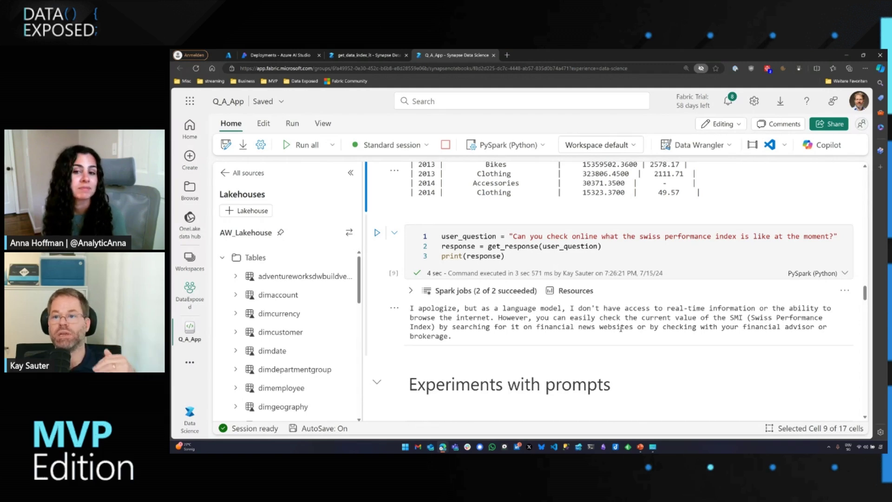
scroll(621, 327, "down", 1)
scroll(621, 329, "down", 1)
scroll(622, 331, "down", 2)
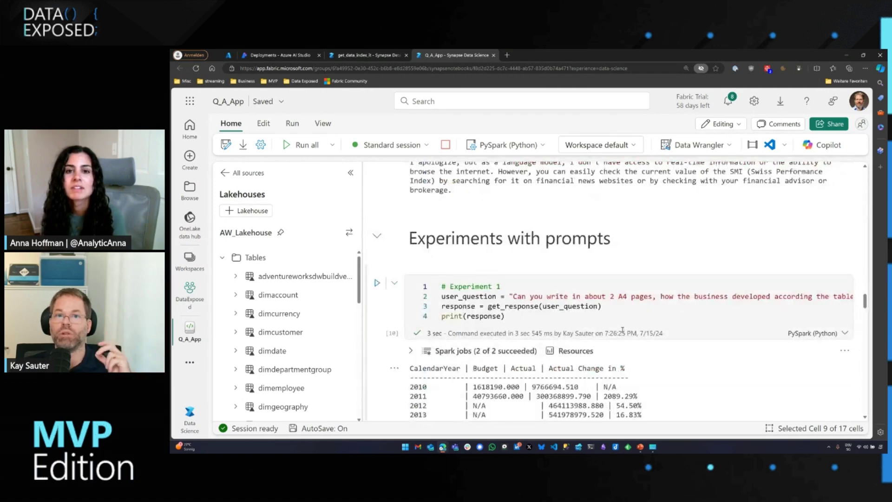
scroll(622, 331, "down", 1)
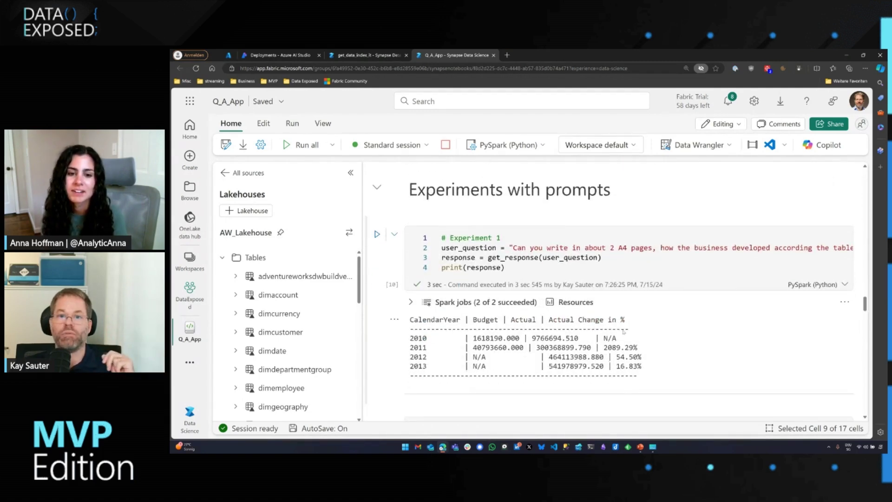
scroll(624, 333, "down", 2)
scroll(624, 337, "down", 2)
scroll(625, 336, "down", 5)
scroll(625, 342, "down", 5)
scroll(624, 347, "down", 5)
scroll(624, 351, "down", 3)
scroll(624, 350, "down", 1)
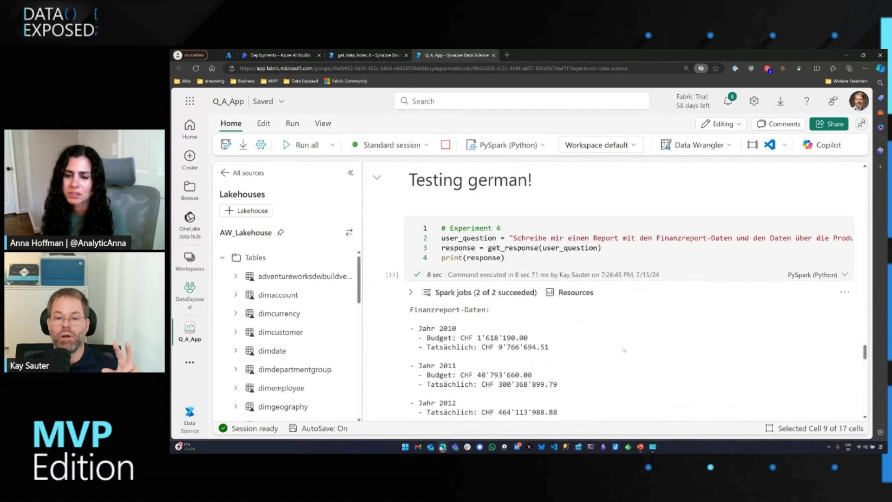
scroll(624, 349, "down", 1)
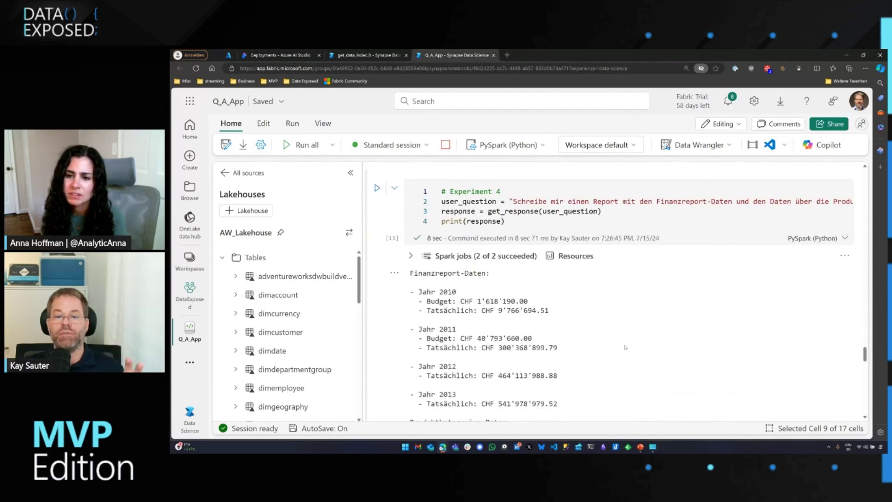
scroll(625, 346, "up", 2)
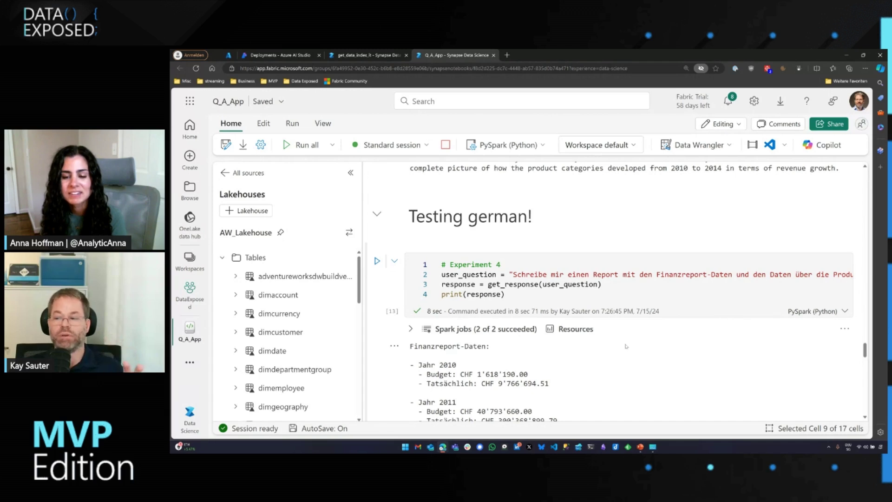
scroll(625, 347, "down", 1)
scroll(624, 346, "down", 1)
scroll(625, 346, "down", 1)
scroll(625, 346, "down", 1)
scroll(625, 347, "down", 2)
scroll(625, 346, "down", 3)
scroll(625, 346, "down", 4)
scroll(625, 347, "down", 2)
scroll(625, 346, "down", 2)
scroll(625, 346, "down", 1)
scroll(625, 346, "down", 1)
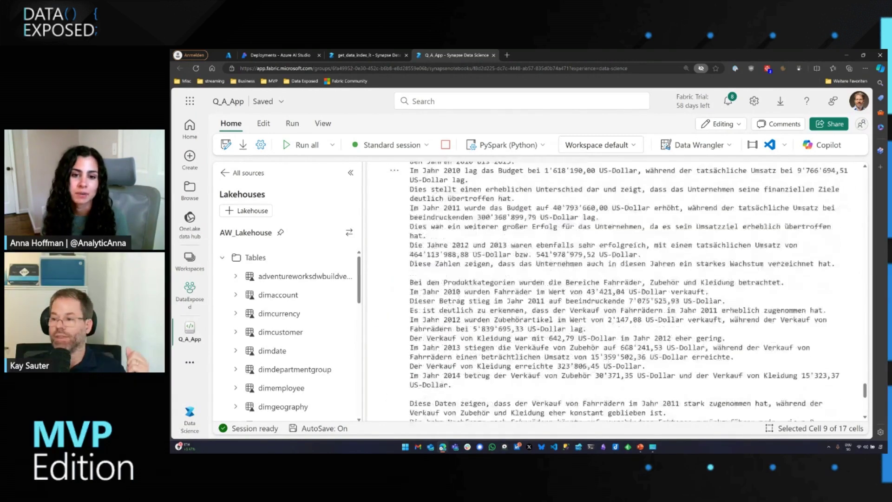
scroll(626, 347, "down", 1)
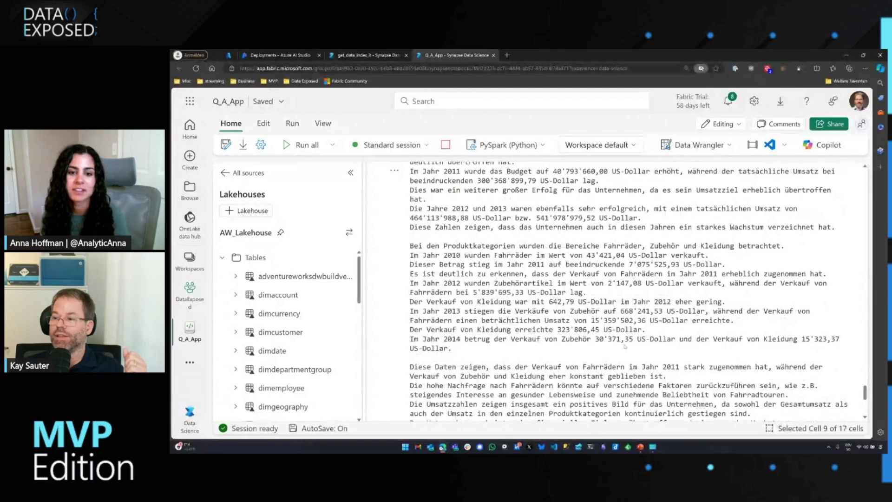
scroll(613, 339, "down", 1)
scroll(617, 339, "down", 1)
scroll(616, 339, "up", 1)
scroll(617, 338, "up", 1)
scroll(617, 337, "up", 1)
scroll(616, 338, "up", 1)
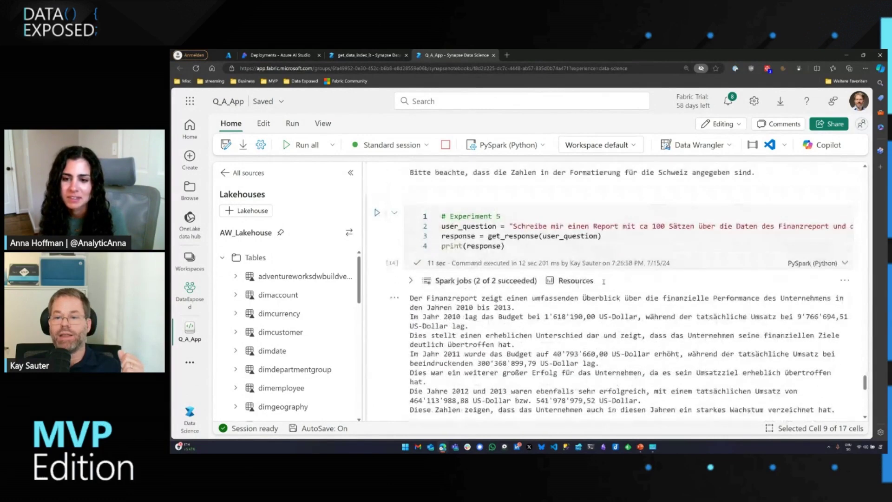
mouse_move(574, 253)
left_mouse_down()
mouse_move(639, 255)
mouse_move(575, 255)
left_mouse_up()
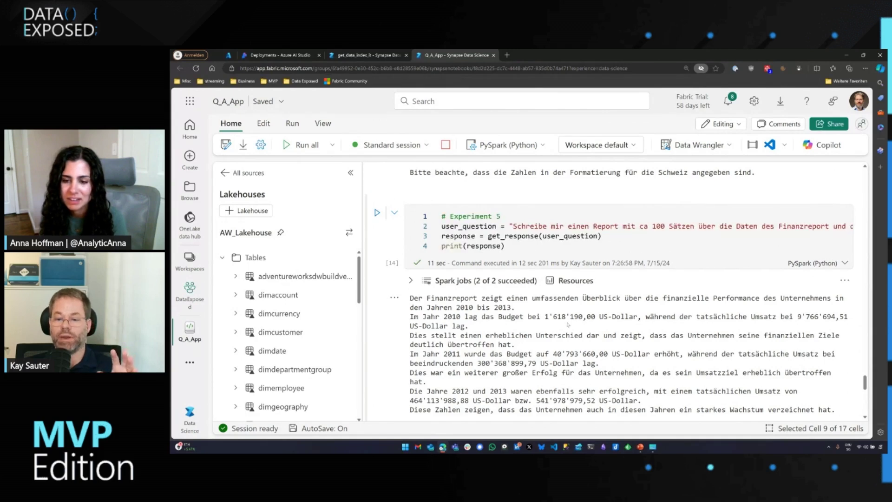
left_click_drag(548, 317, 599, 317)
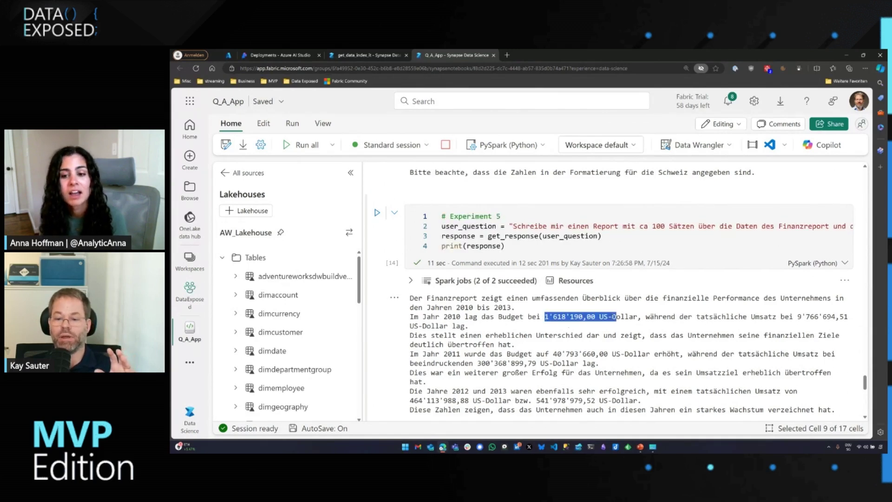
scroll(598, 328, "down", 1)
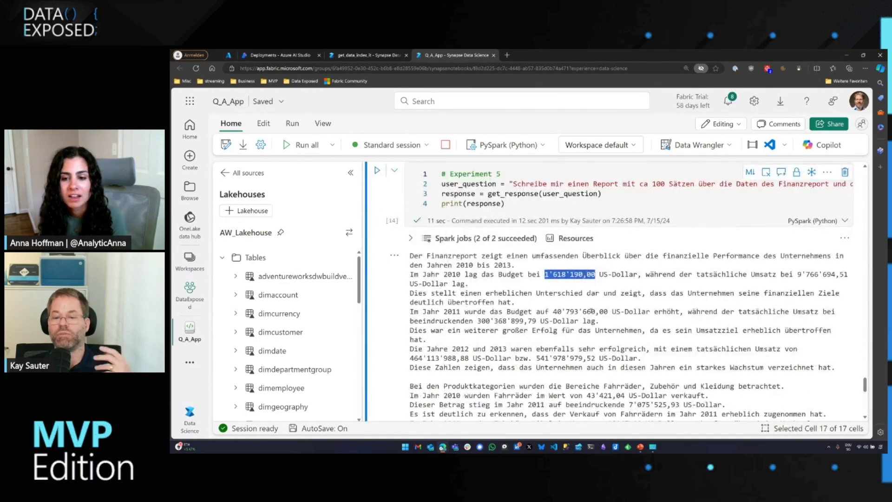
left_click(568, 275)
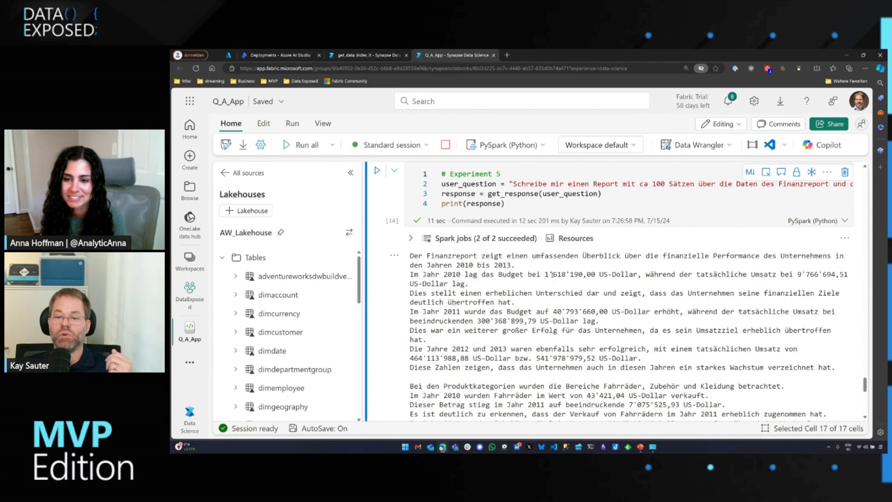
left_click_drag(547, 274, 599, 274)
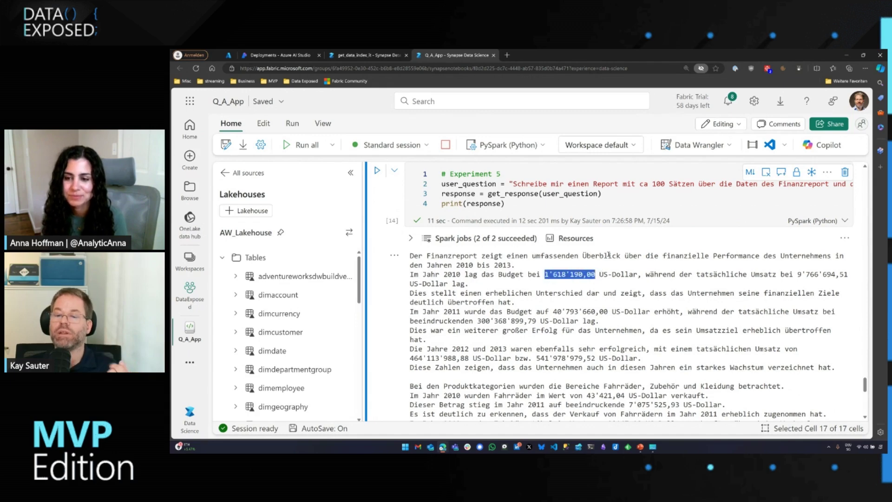
scroll(611, 239, "up", 2)
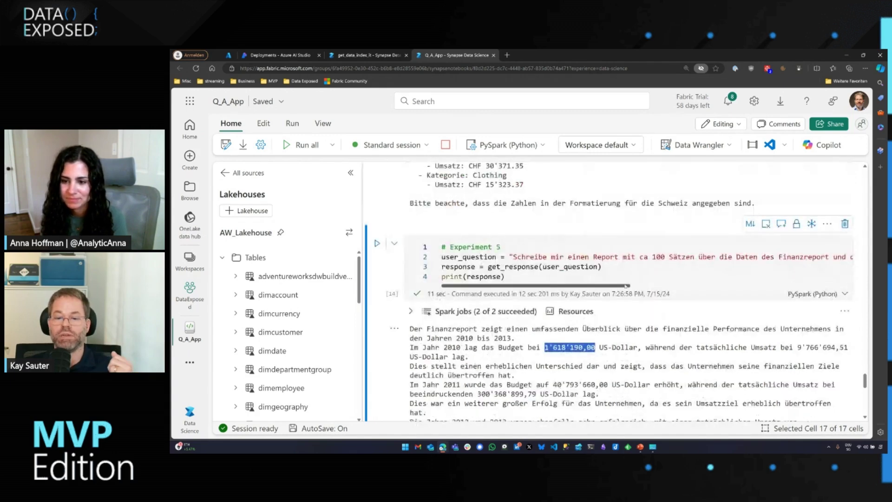
scroll(759, 291, "right", 5)
scroll(758, 291, "right", 1)
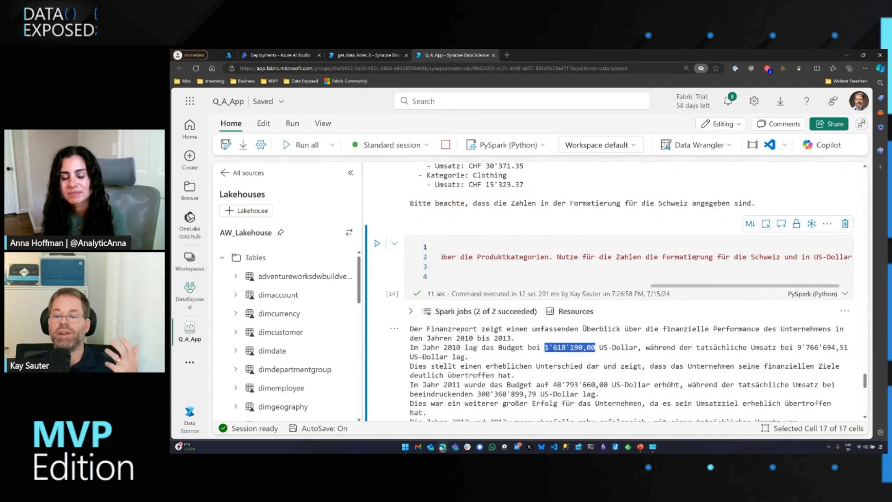
scroll(753, 272, "right", 1)
scroll(785, 257, "right", 1)
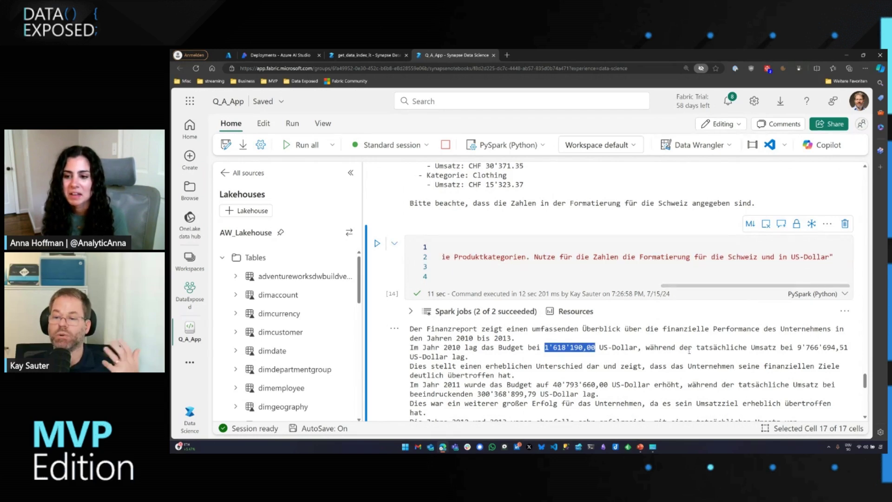
scroll(688, 349, "down", 2)
scroll(688, 347, "down", 2)
scroll(689, 346, "down", 2)
scroll(689, 346, "down", 1)
scroll(679, 335, "down", 1)
scroll(680, 333, "down", 1)
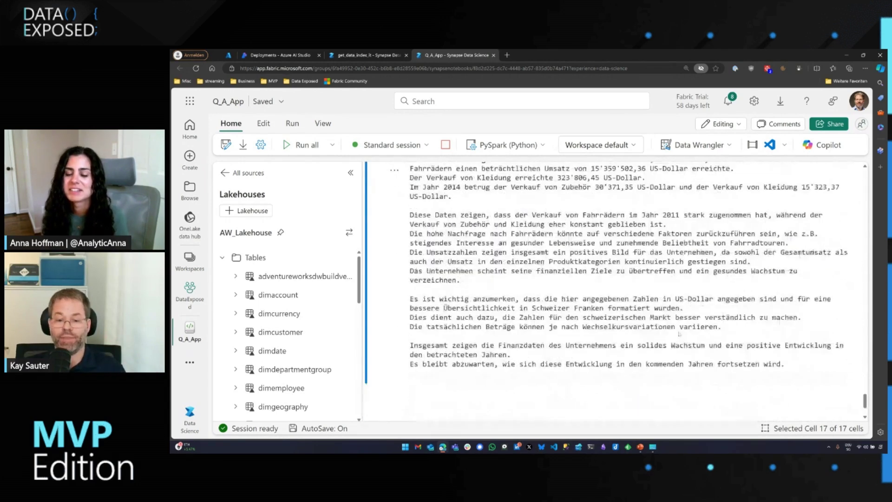